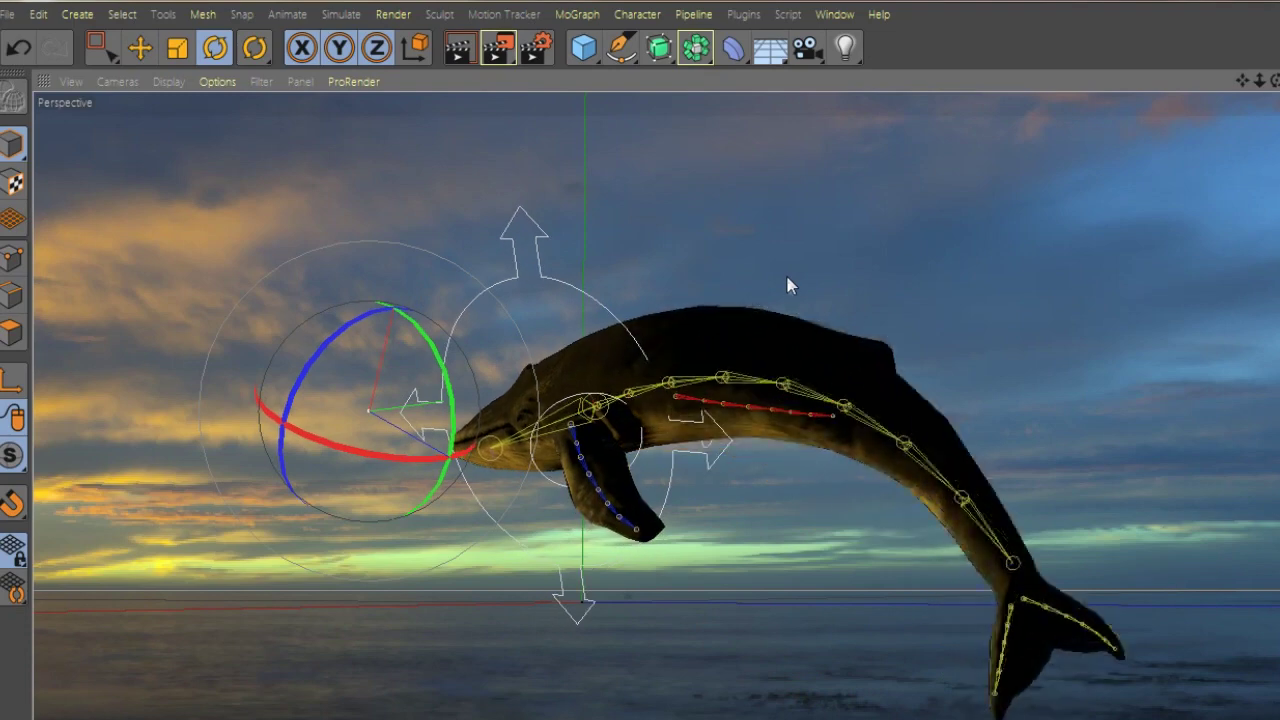
Rotate the finished rig's controller to straighten the swimming whale in the preview.
mouse_move(306, 374)
mouse_down()
mouse_move(325, 280)
mouse_move(371, 297)
mouse_move(373, 445)
mouse_up()
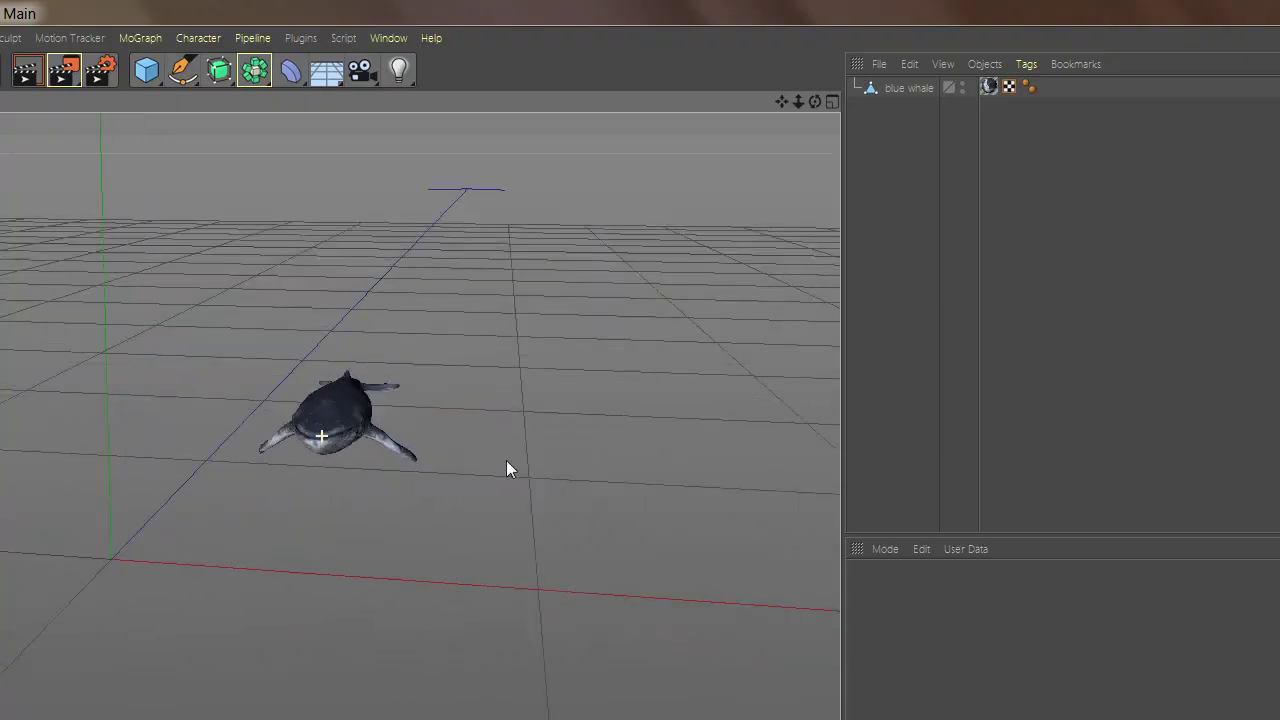
Set the blue whale's X, Y and Z position to 0 and apply it.
click(362, 432)
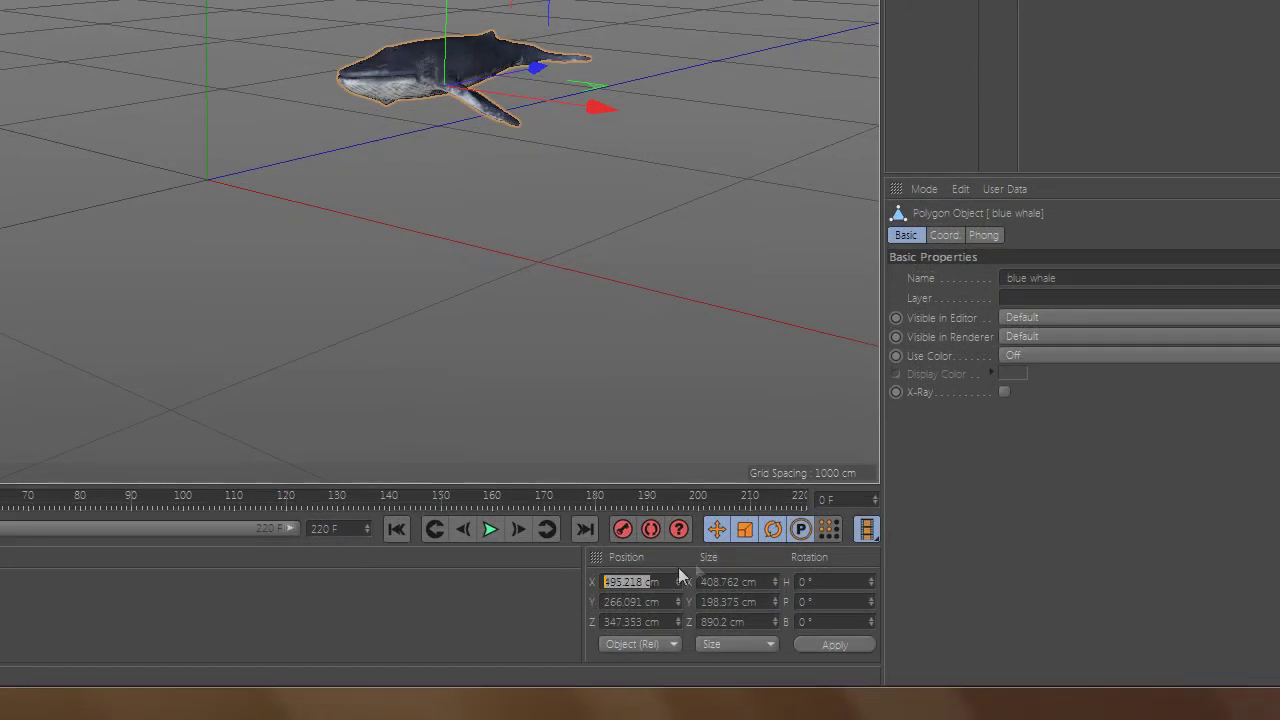
text(0m)
key(Tab)
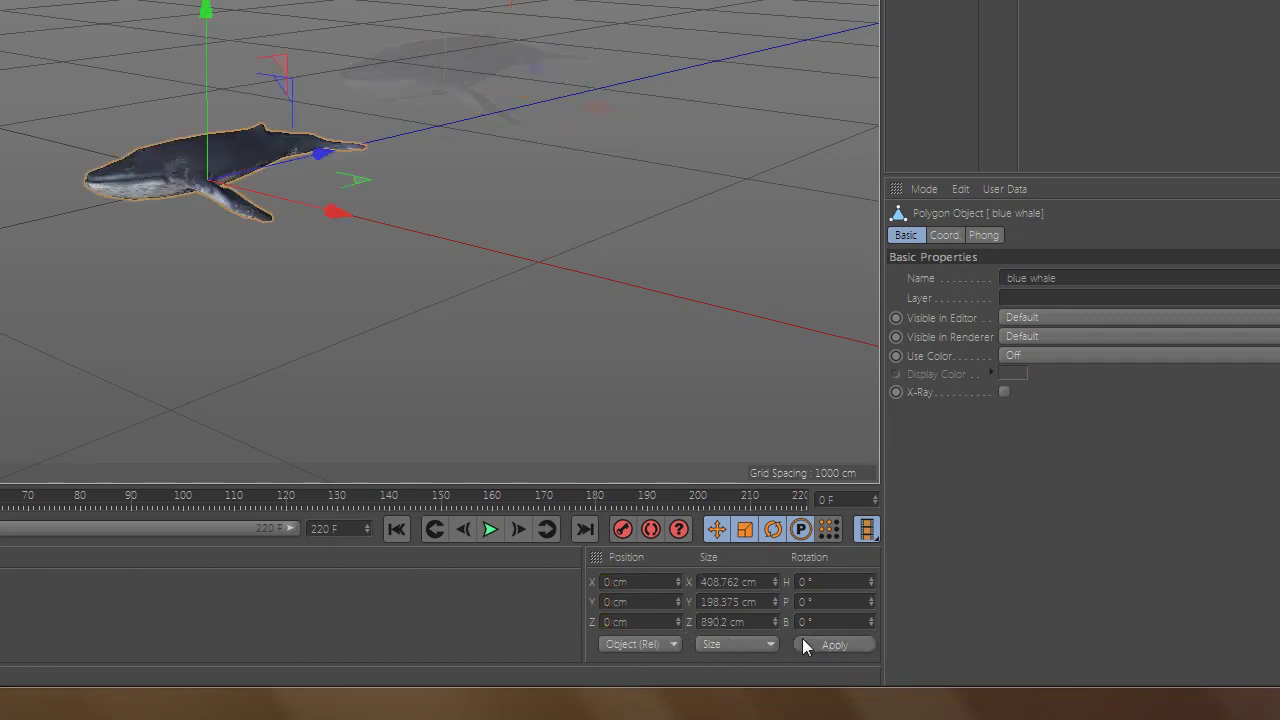
click(806, 645)
Orbit around the centred whale to check it, then reselect the blue whale.
click(323, 366)
scroll(322, 290, up, 5)
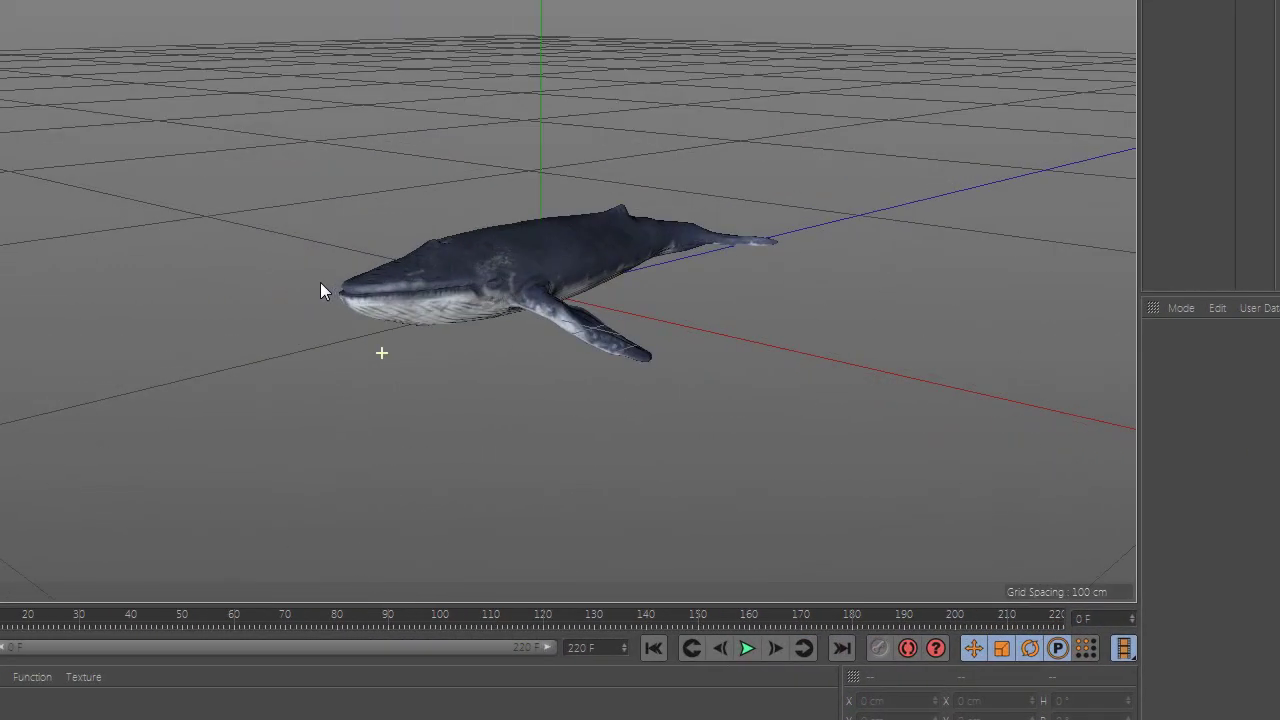
alt+drag(320, 282, 677, 251)
scroll(671, 257, down, 3)
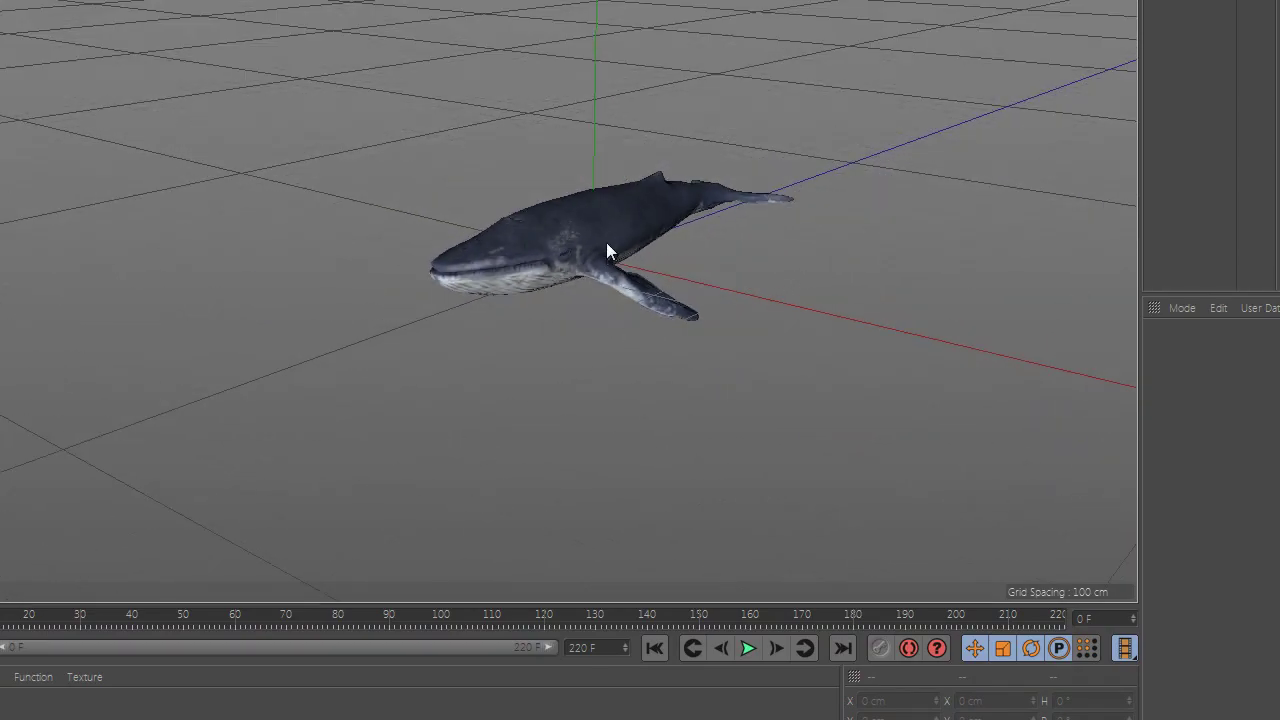
click(607, 244)
click(495, 38)
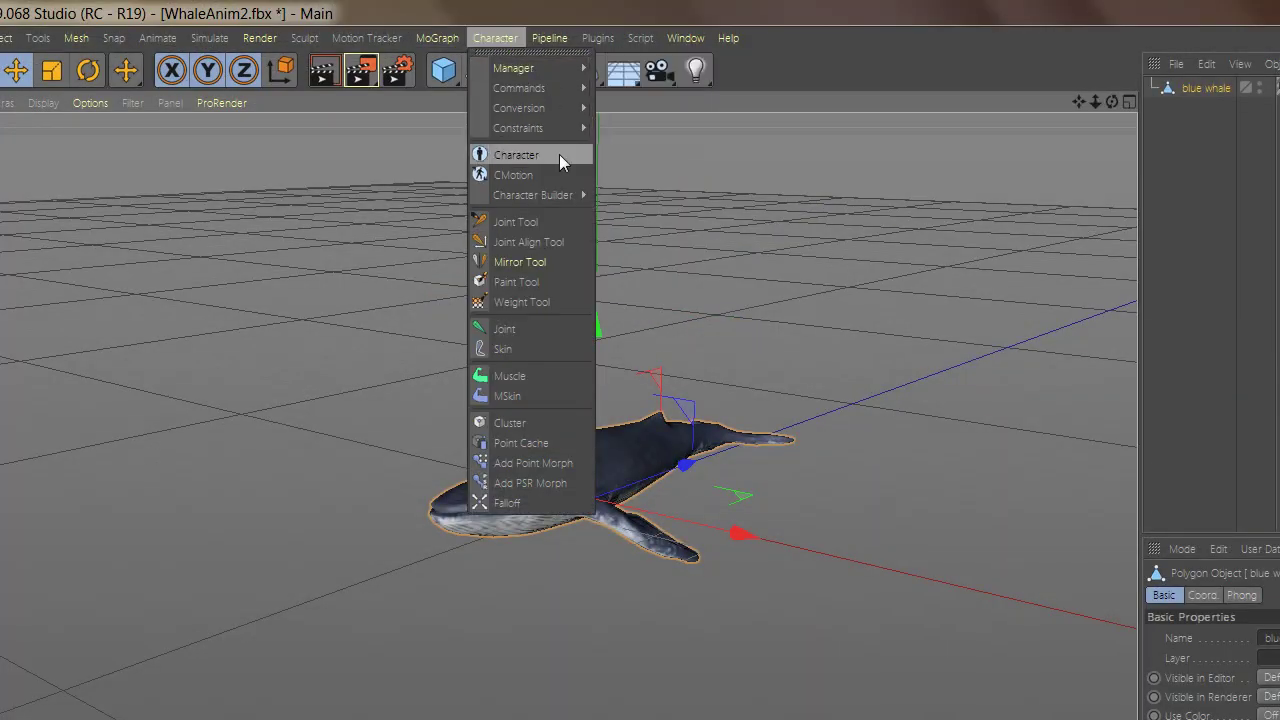
Add a Character object to the scene and show its basic properties.
click(561, 156)
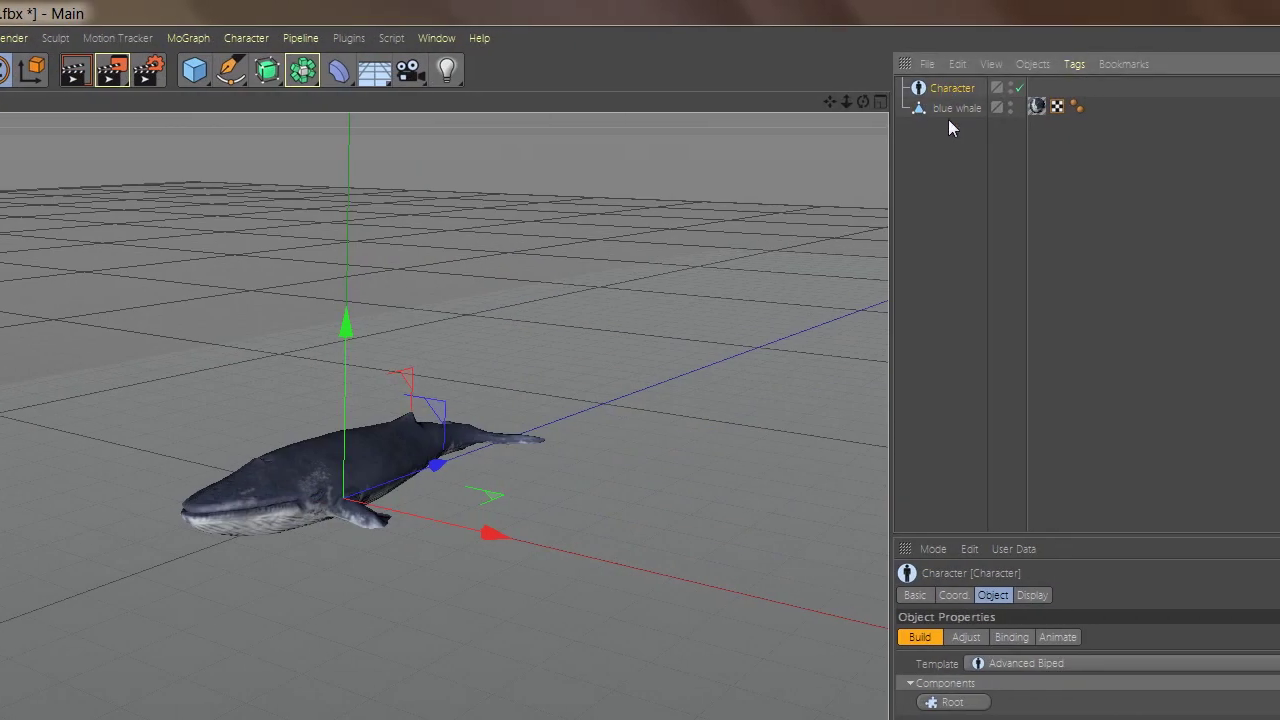
click(940, 112)
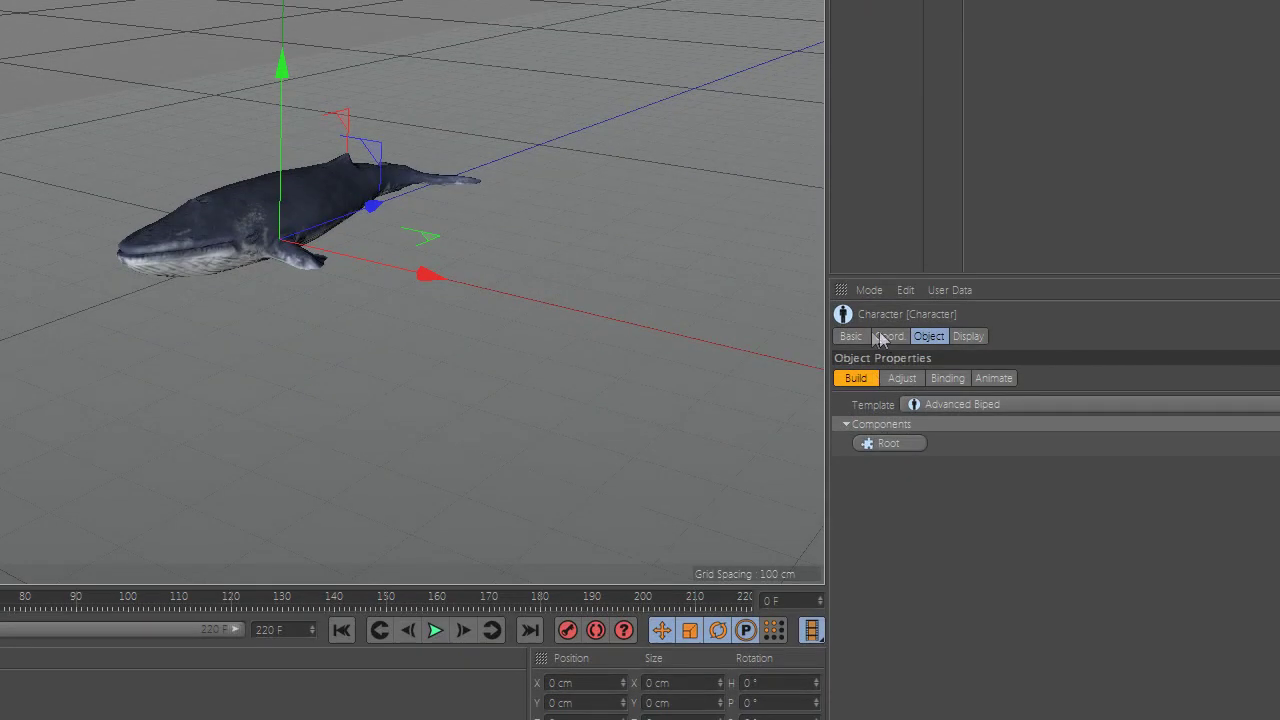
click(852, 336)
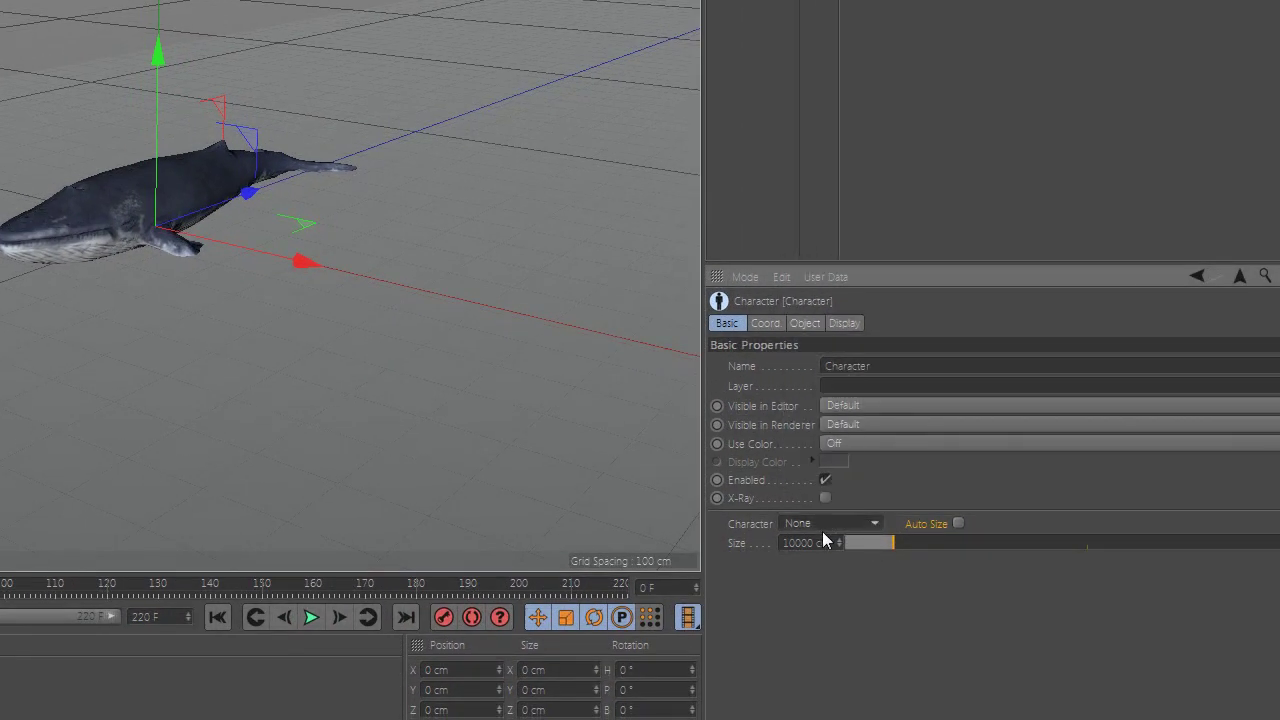
Set the Character type to Fish with a size of 900 cm.
click(826, 523)
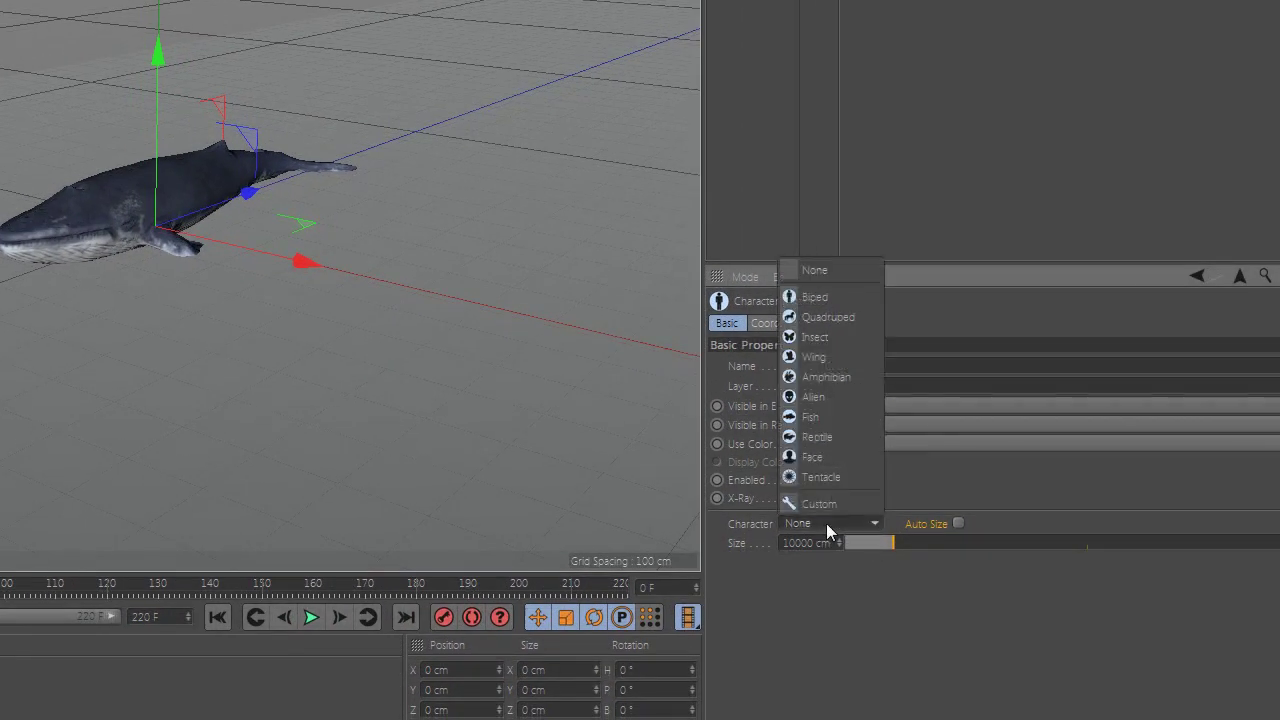
click(820, 413)
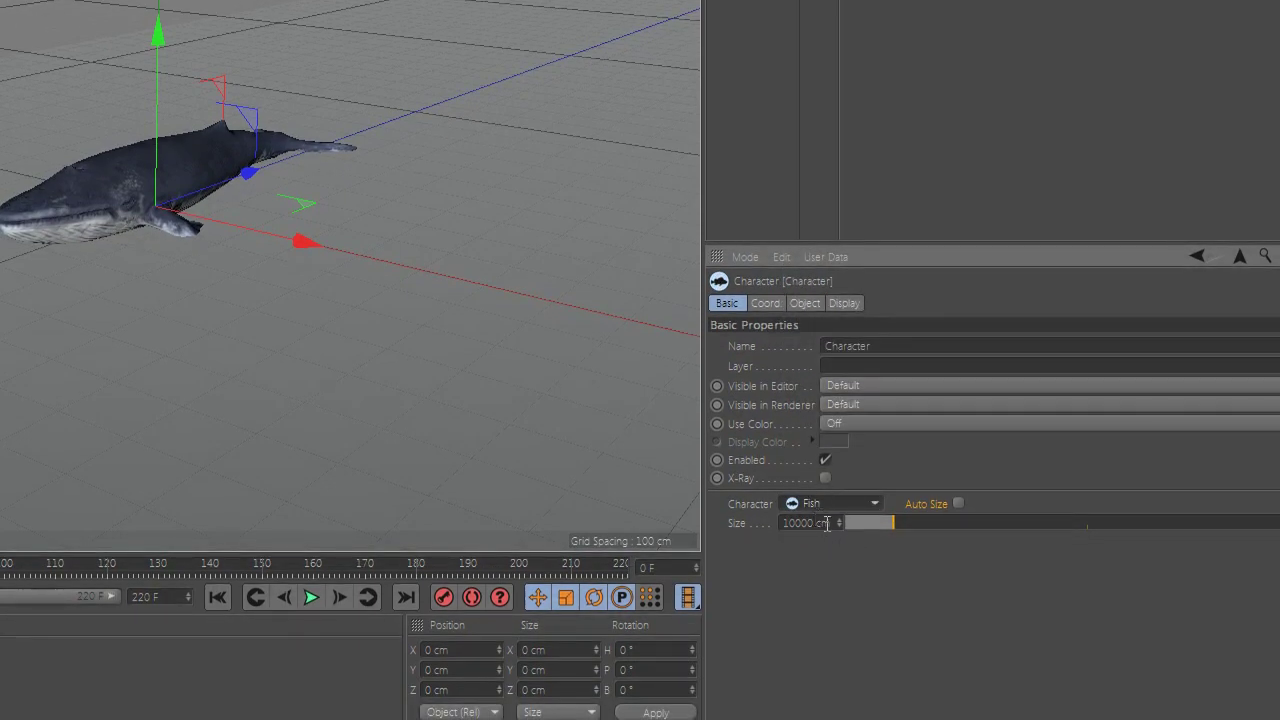
click(814, 523)
text(30)
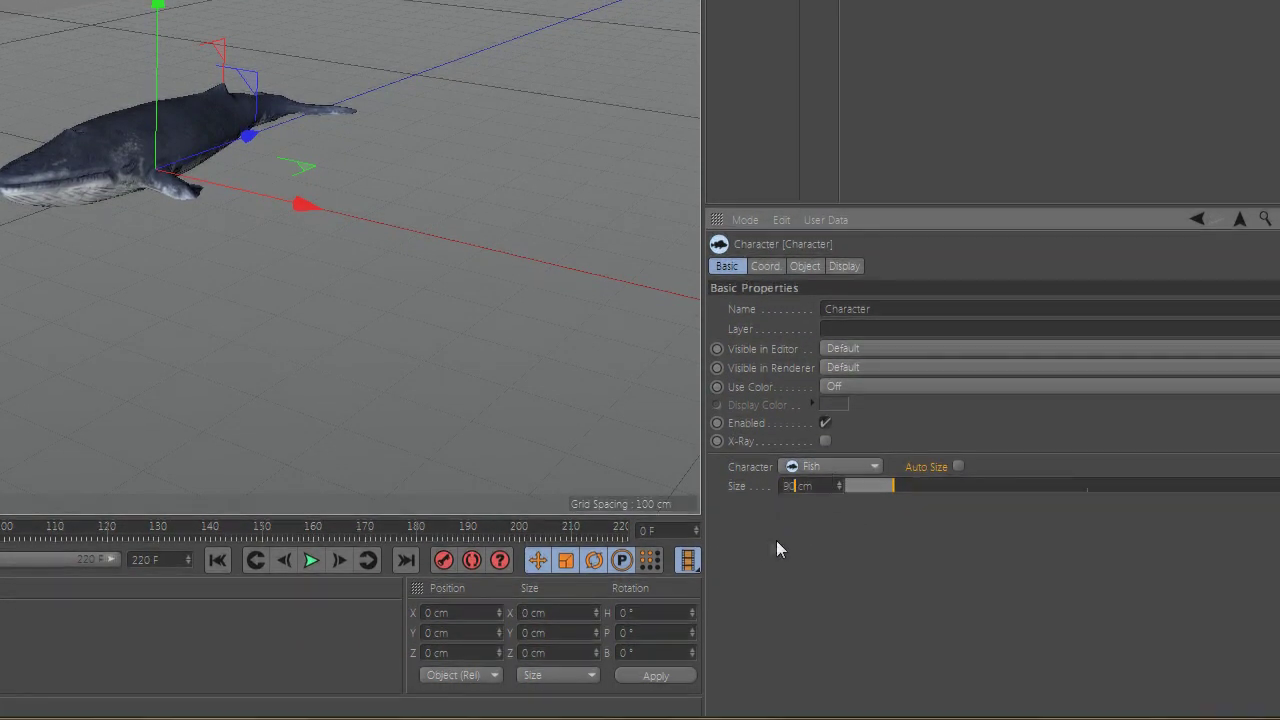
text(0)
key(Return)
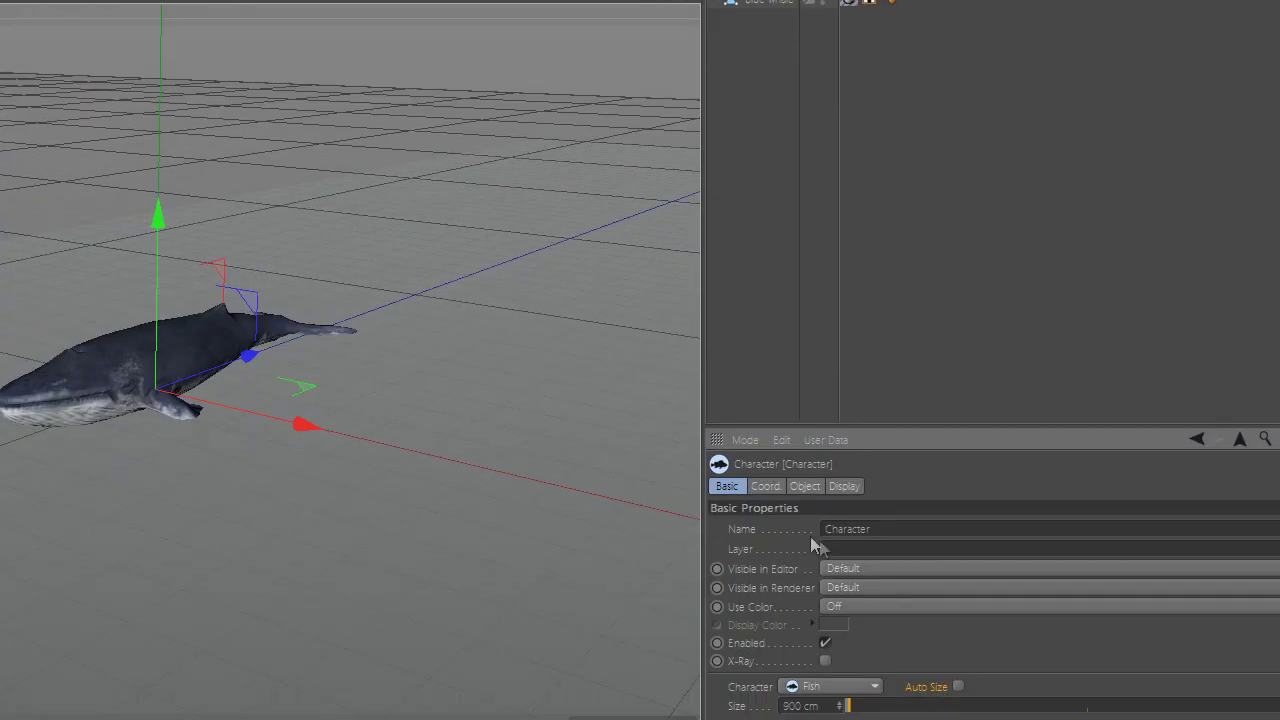
click(806, 486)
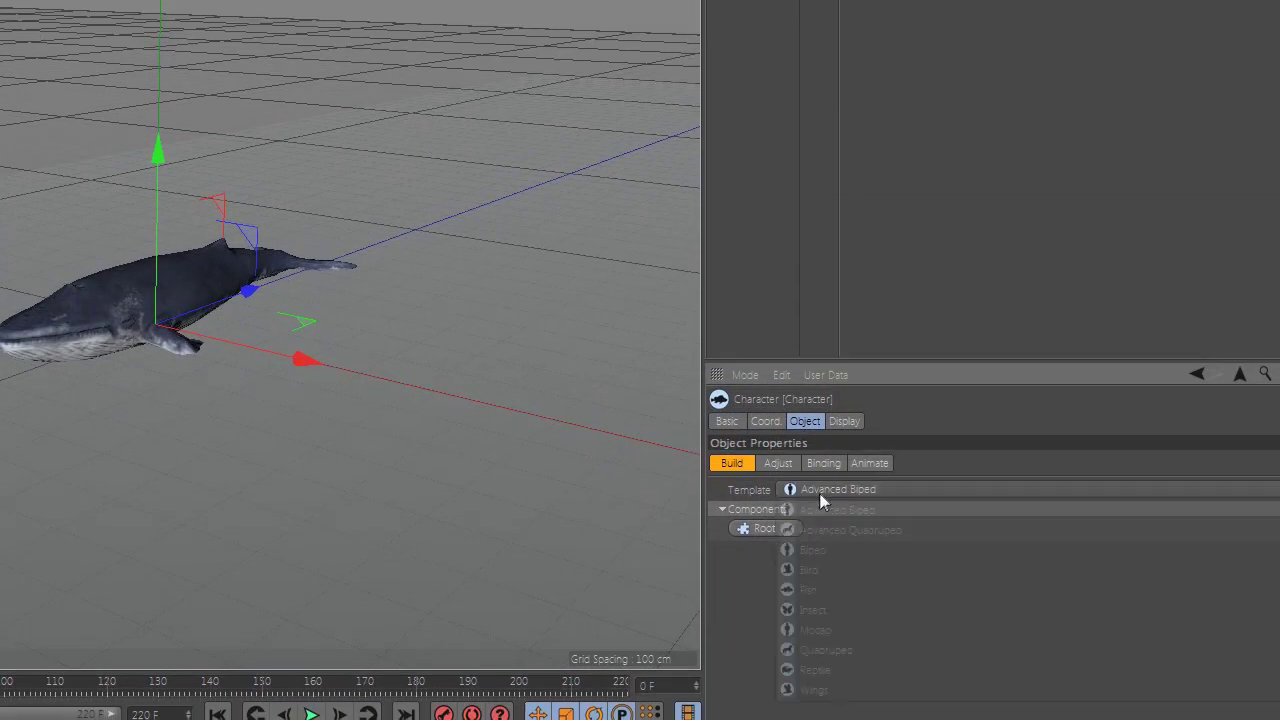
Apply the Fish template, add a Spine (IK) component, and move it onto the whale's body.
click(819, 493)
click(834, 540)
click(820, 481)
click(800, 519)
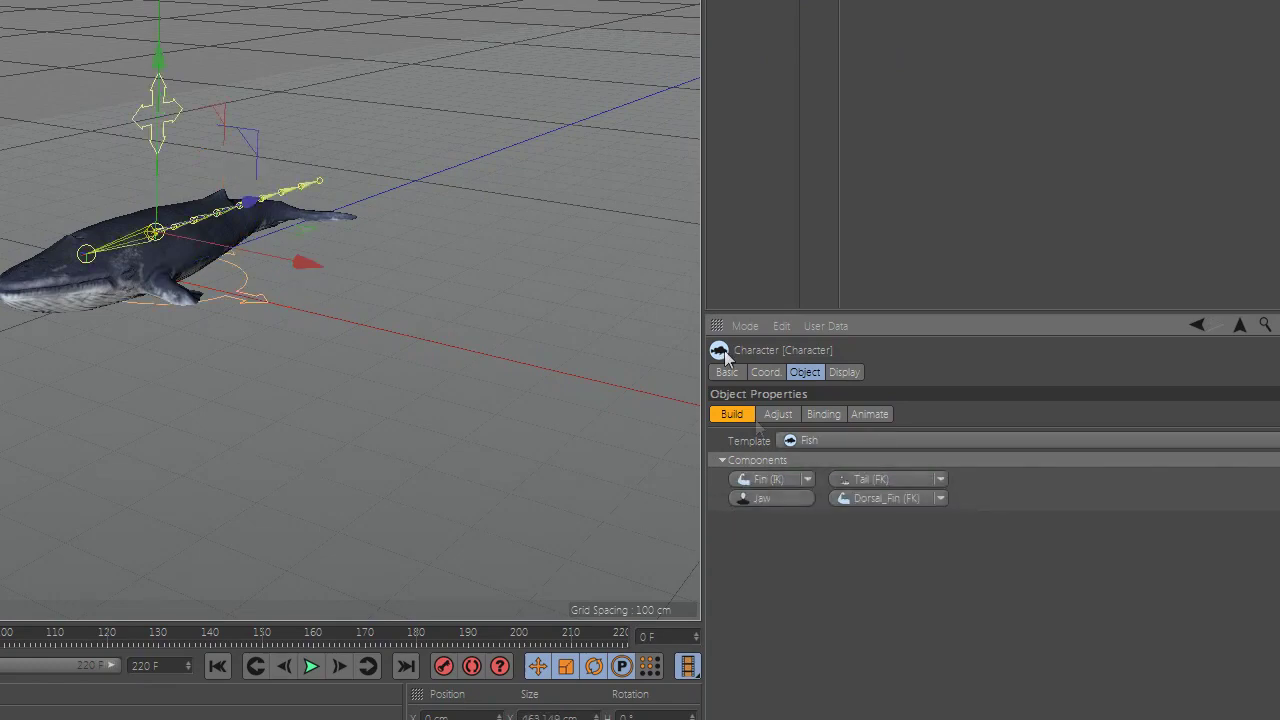
scroll(372, 261, up, 5)
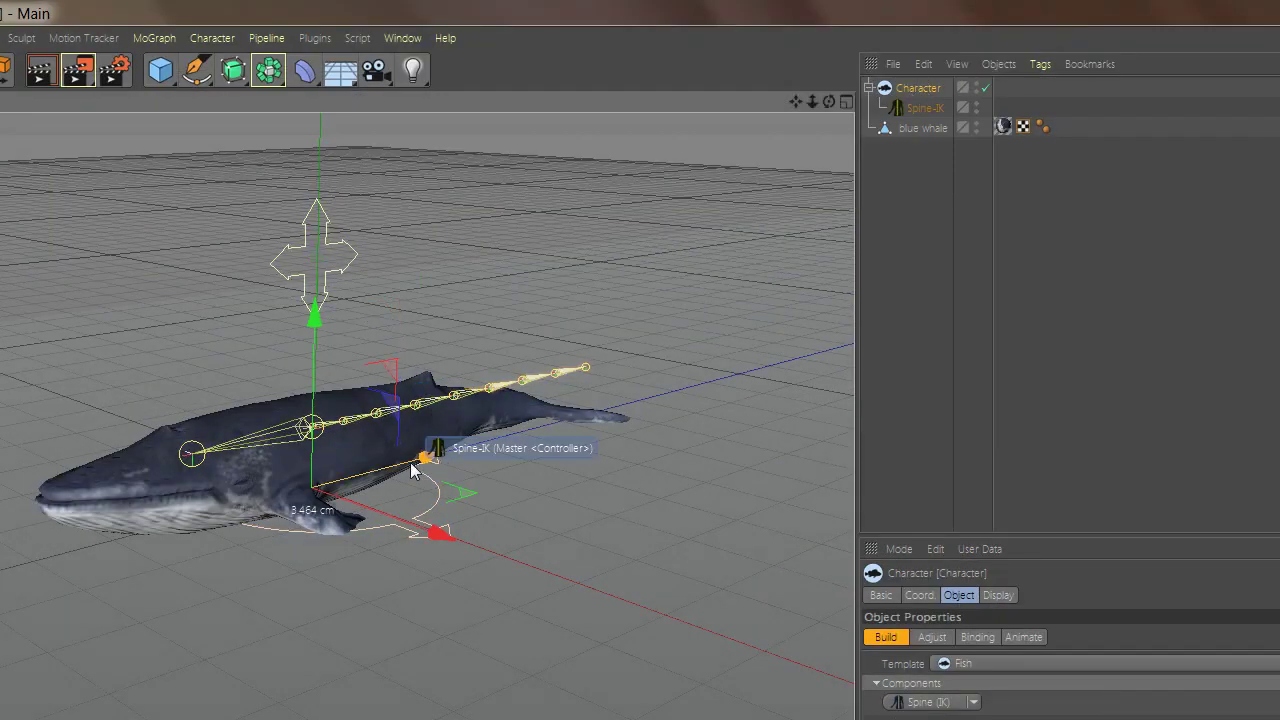
mouse_move(345, 483)
mouse_down()
mouse_move(337, 493)
mouse_move(320, 476)
mouse_move(635, 440)
mouse_up()
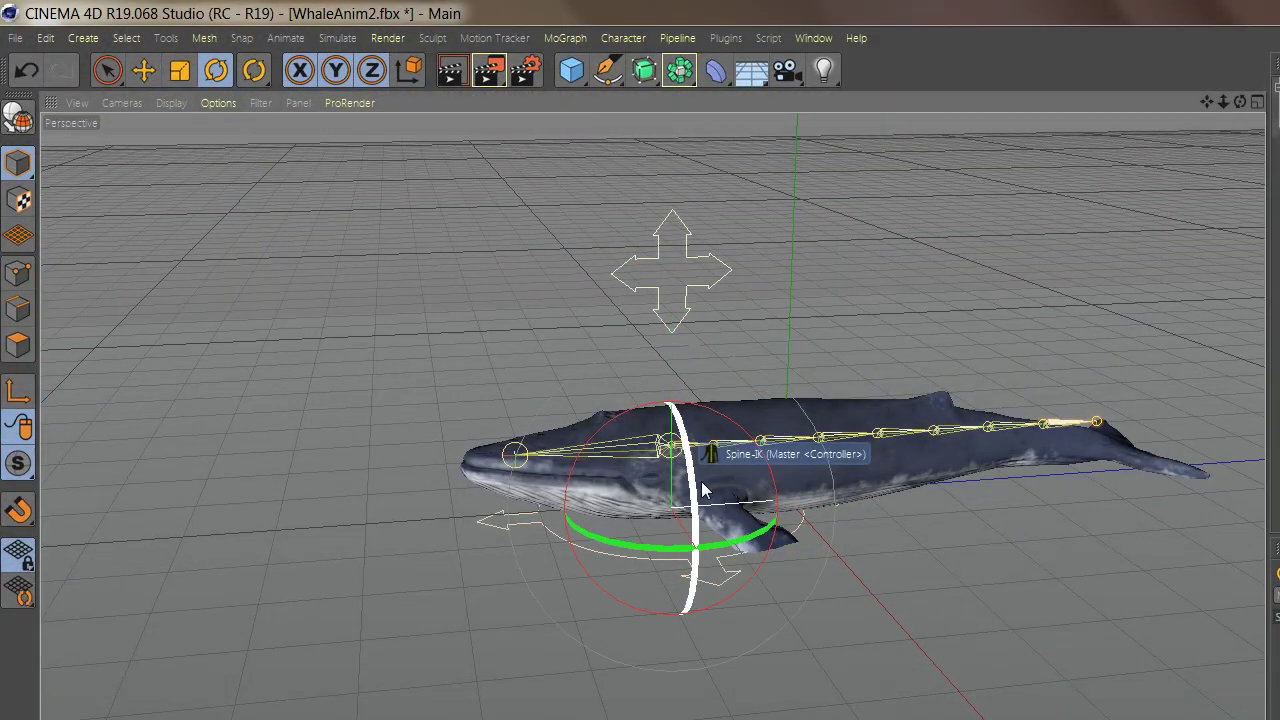
Rotate the Spine-IK chain by its bank value and lower it along the whale's centreline.
drag(692, 488, 688, 512)
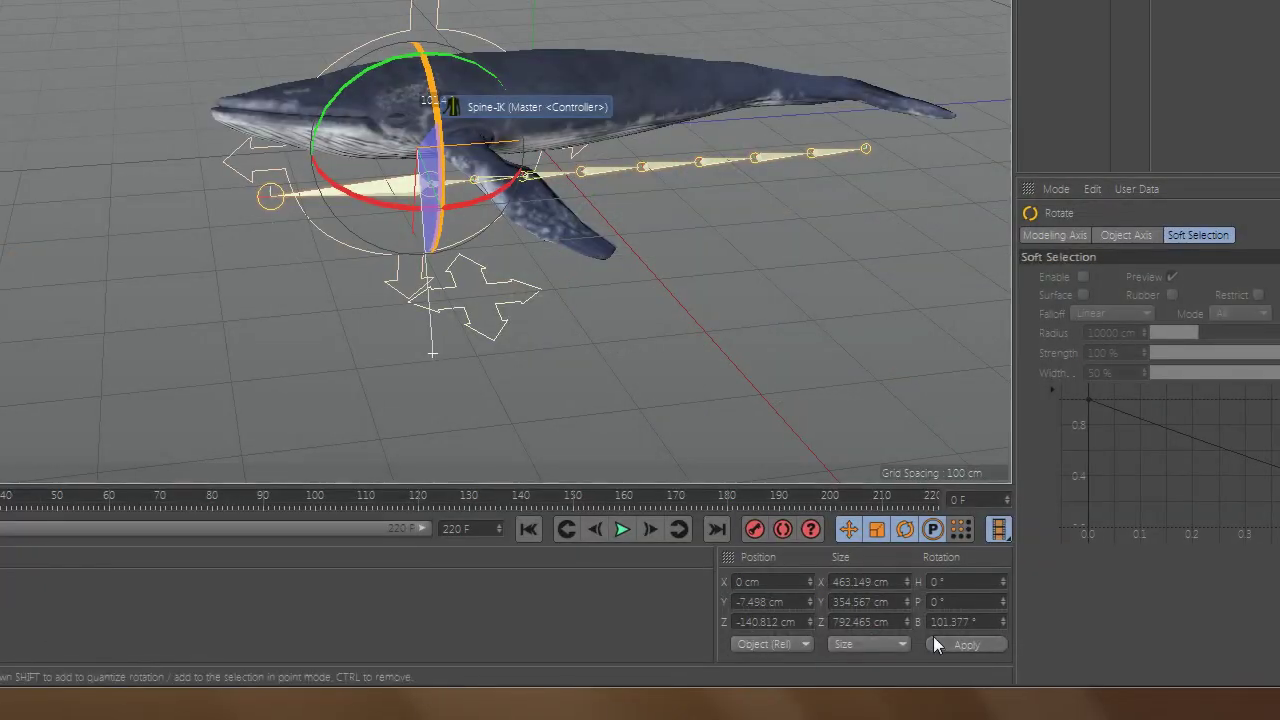
click(925, 621)
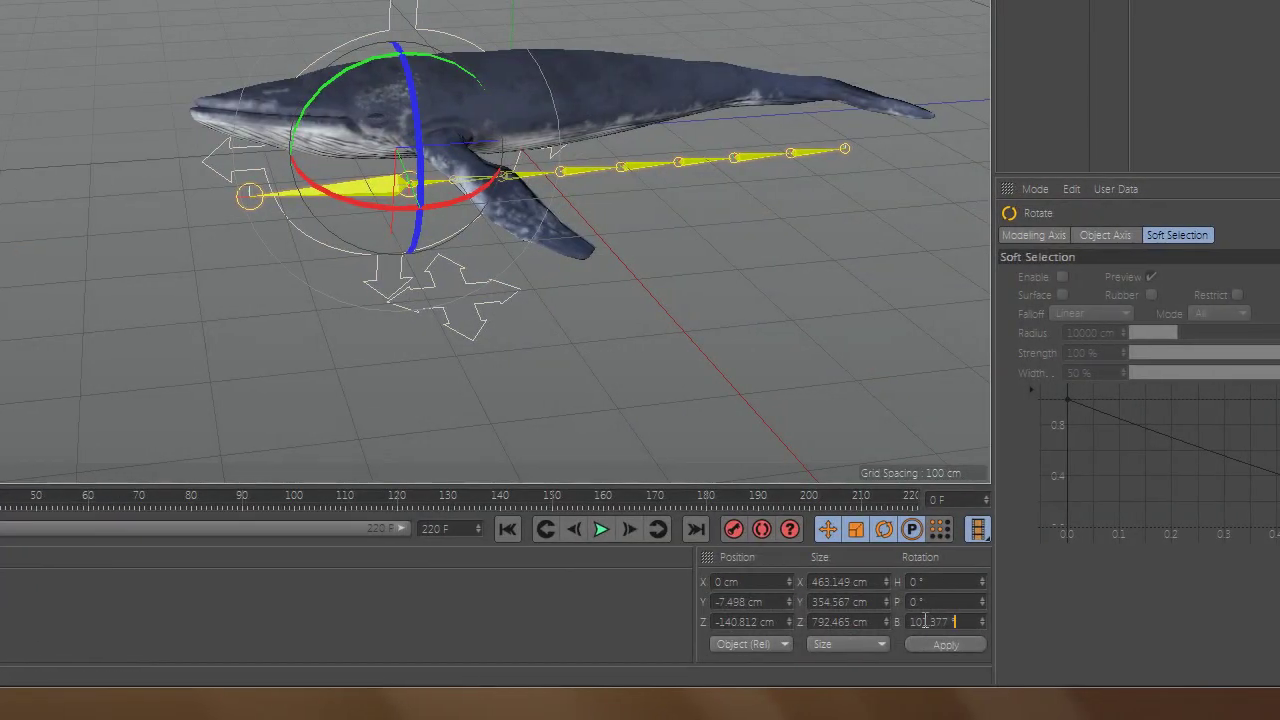
click(945, 644)
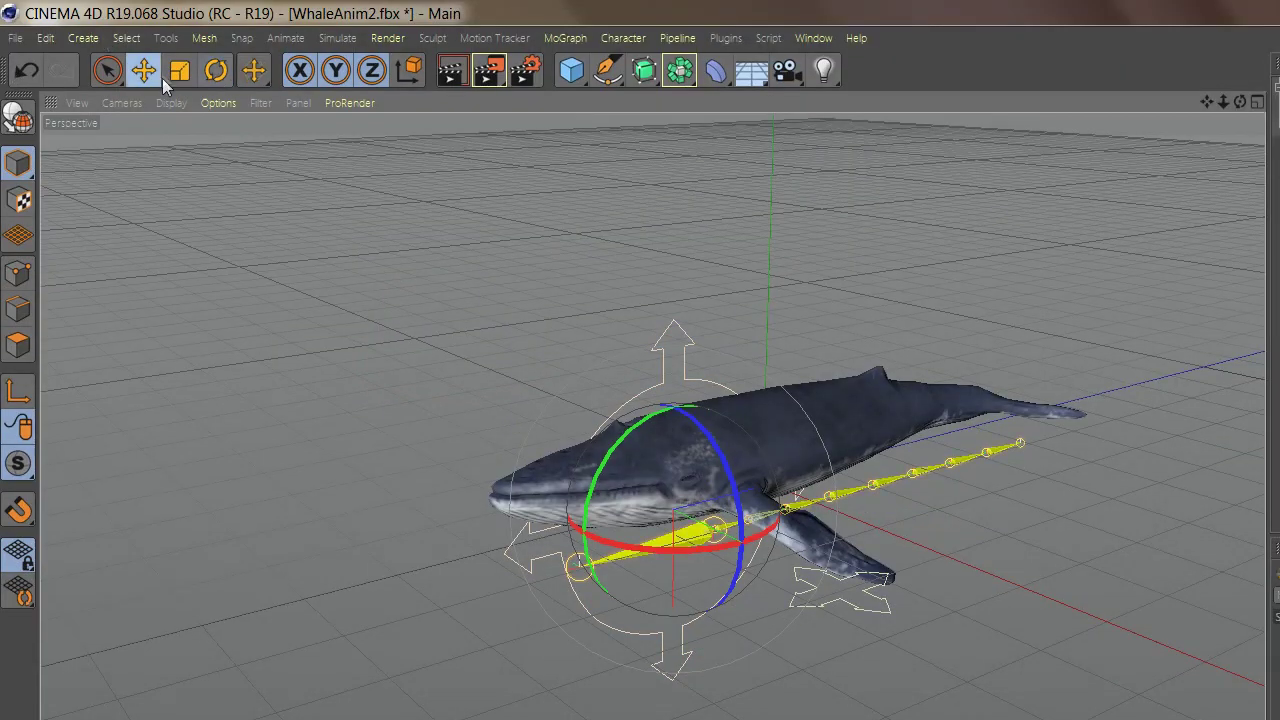
click(158, 78)
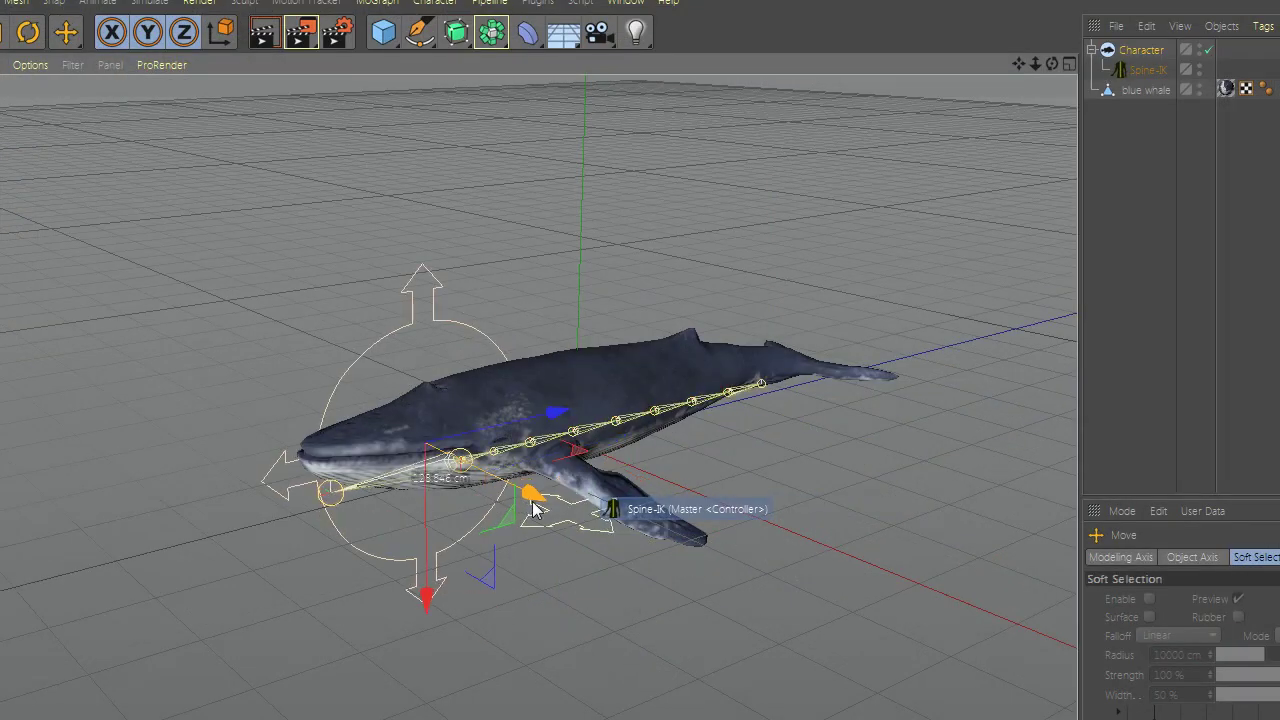
mouse_move(662, 530)
alt+mouse_down()
mouse_move(741, 517)
mouse_move(713, 523)
mouse_move(729, 494)
mouse_move(663, 457)
mouse_move(463, 440)
mouse_move(497, 474)
mouse_move(573, 461)
mouse_move(531, 466)
alt+mouse_up()
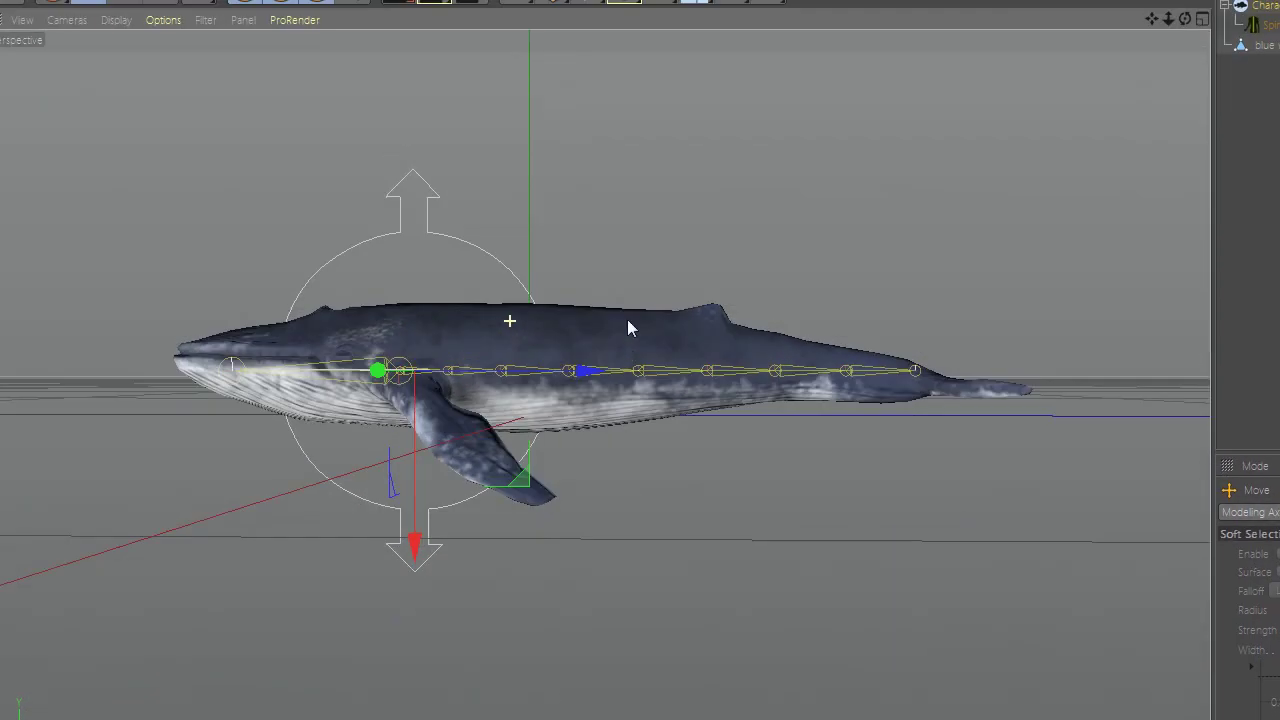
mouse_move(410, 538)
mouse_down()
mouse_move(485, 347)
mouse_move(623, 423)
mouse_move(603, 449)
mouse_up()
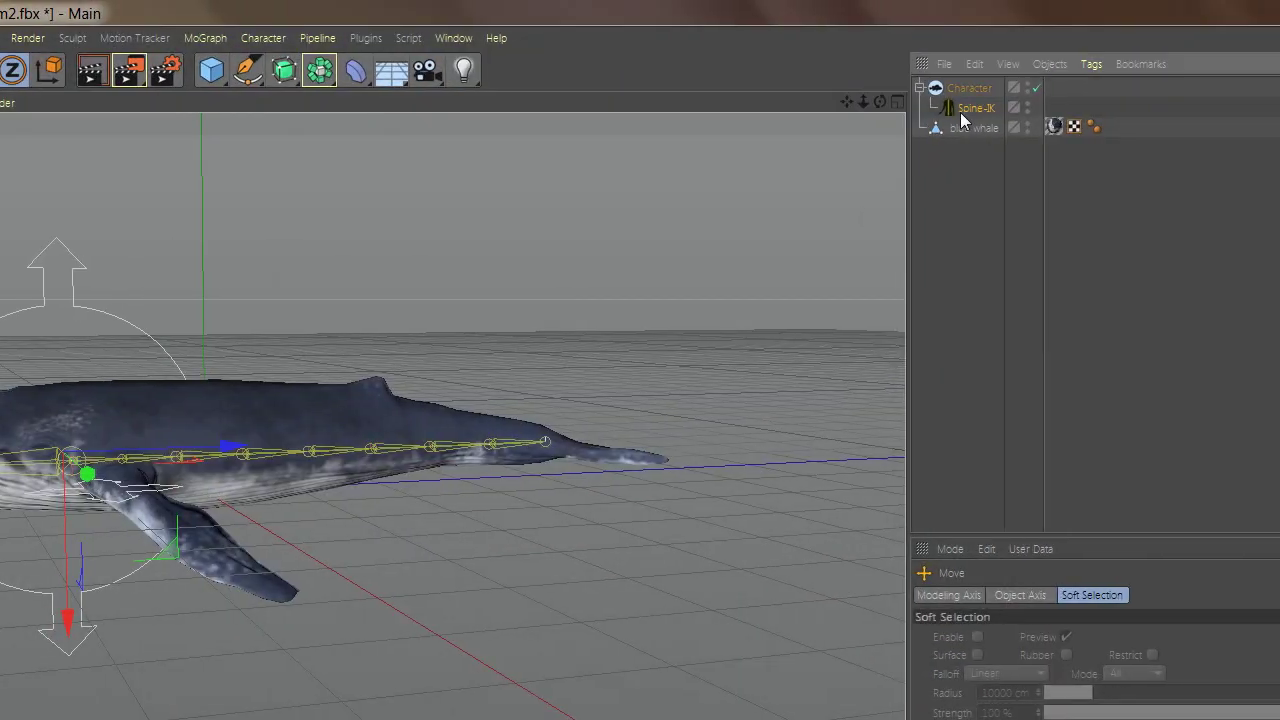
click(968, 88)
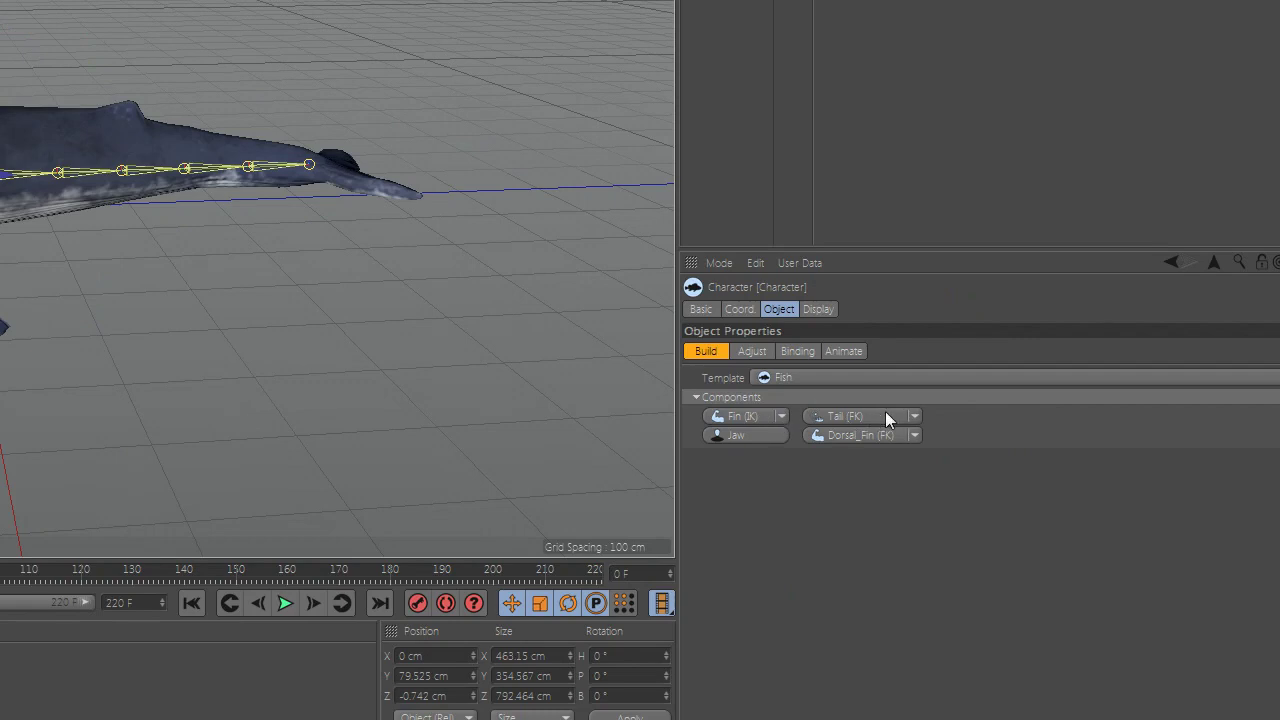
Add a Tail-IK component and both pectoral fin components to the rig.
click(851, 457)
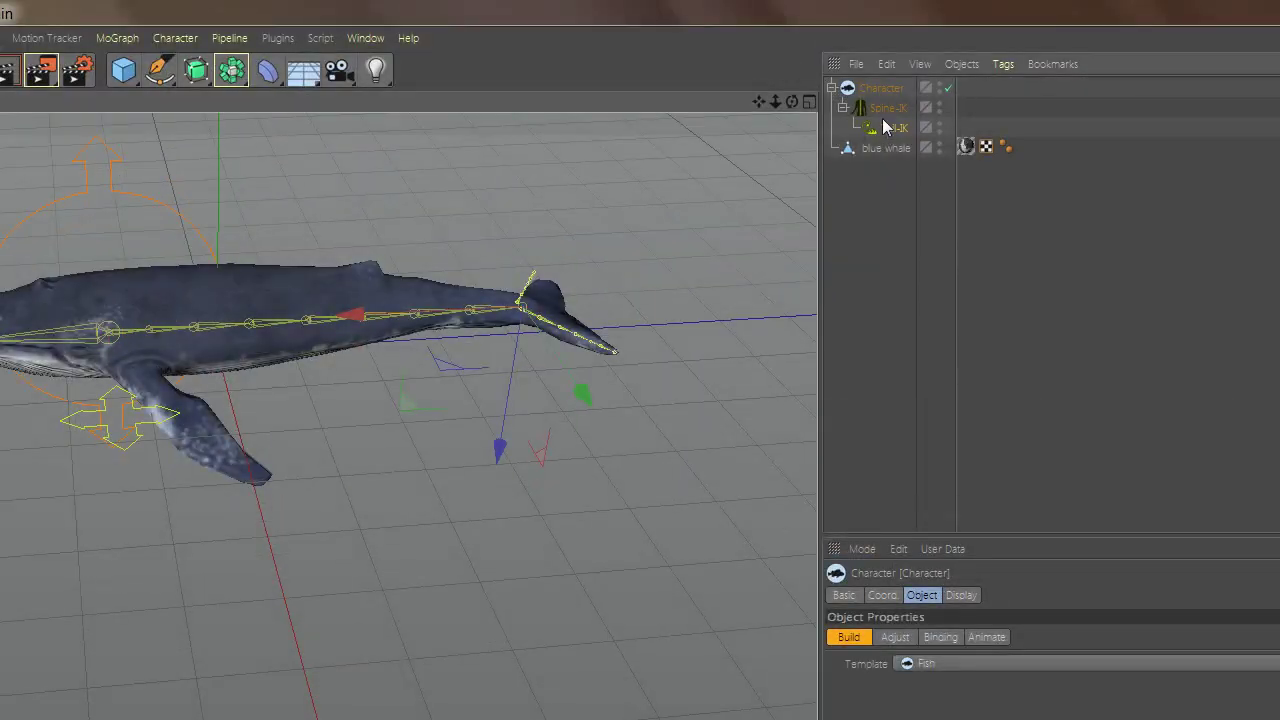
click(868, 683)
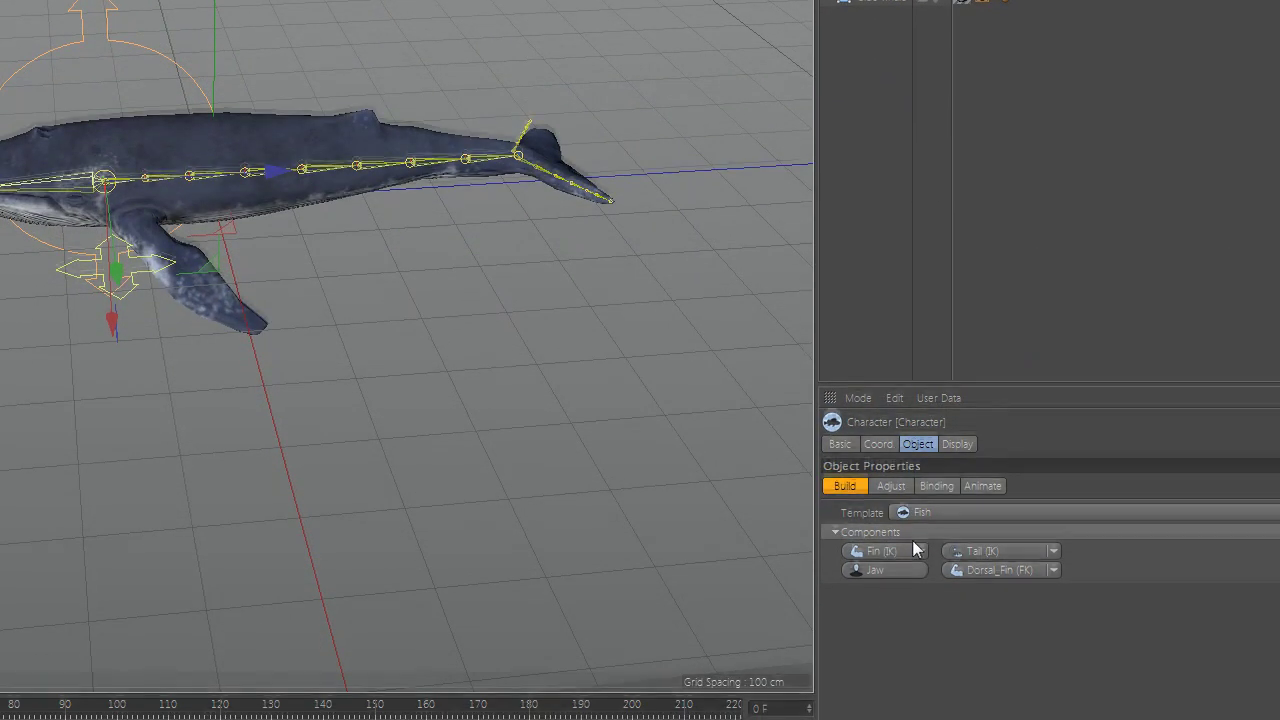
click(876, 536)
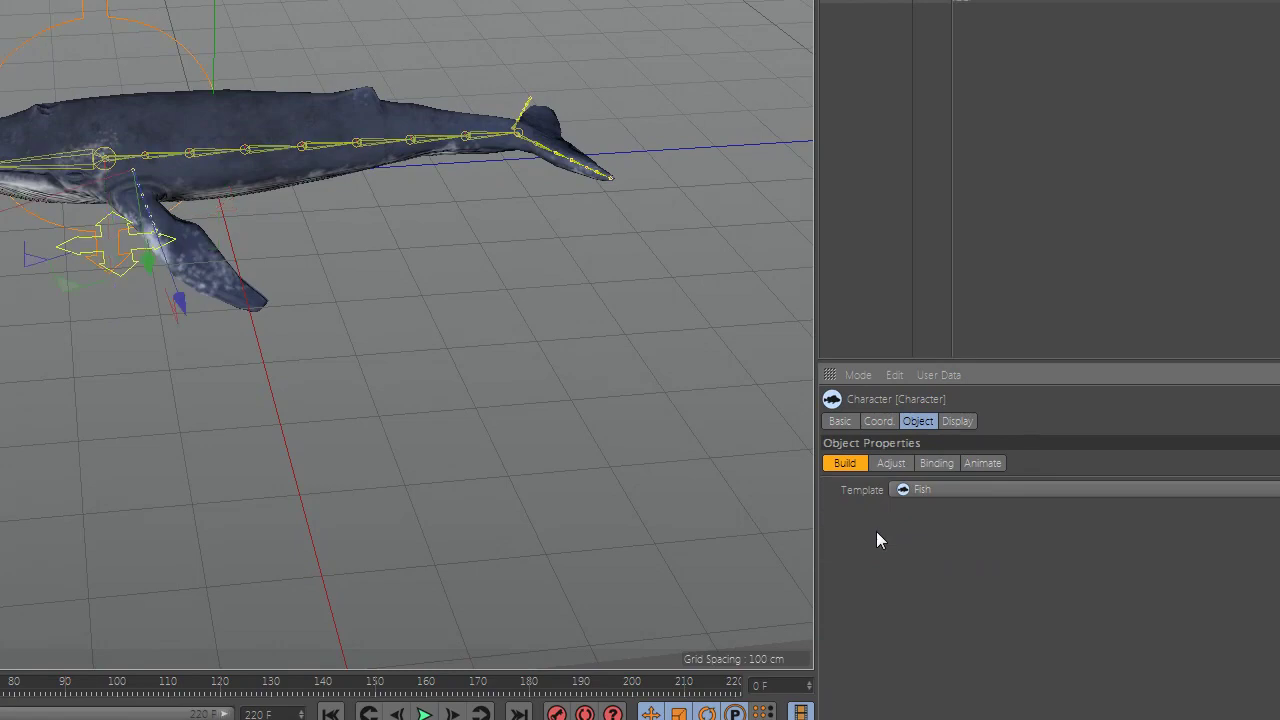
mouse_move(472, 235)
alt+mouse_down()
mouse_move(674, 234)
mouse_move(517, 277)
mouse_move(649, 200)
alt+mouse_up()
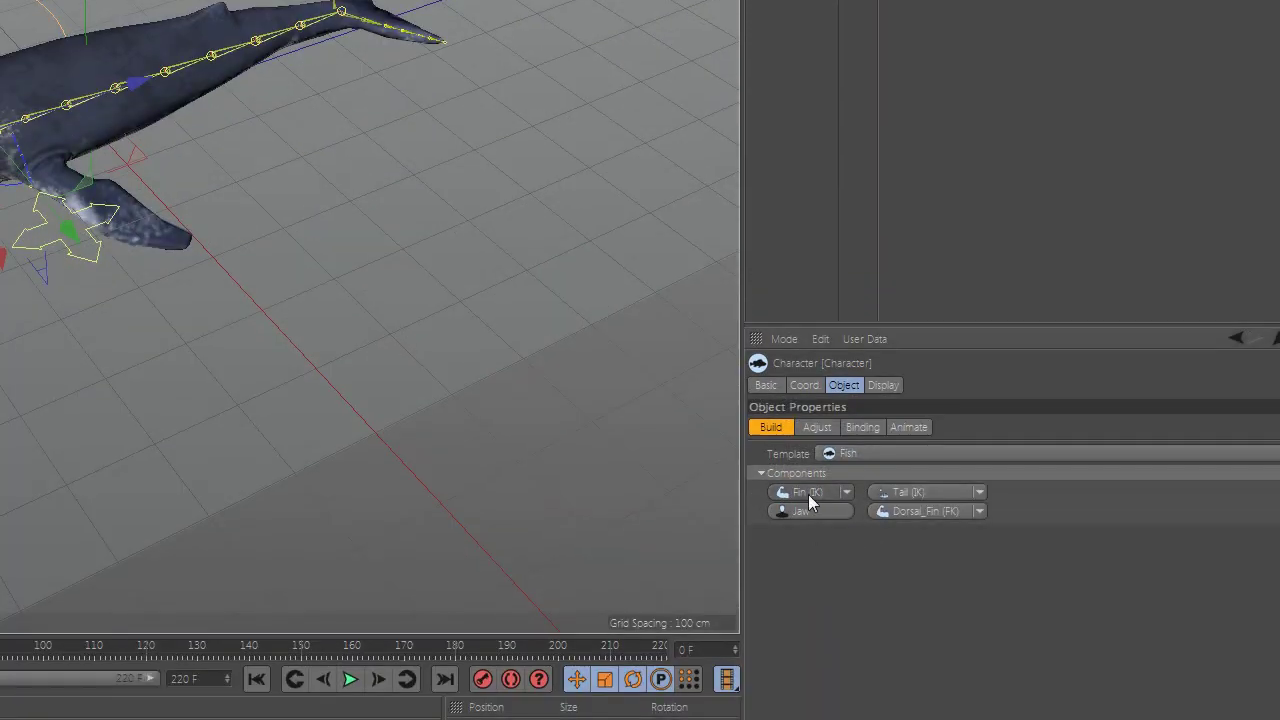
click(808, 494)
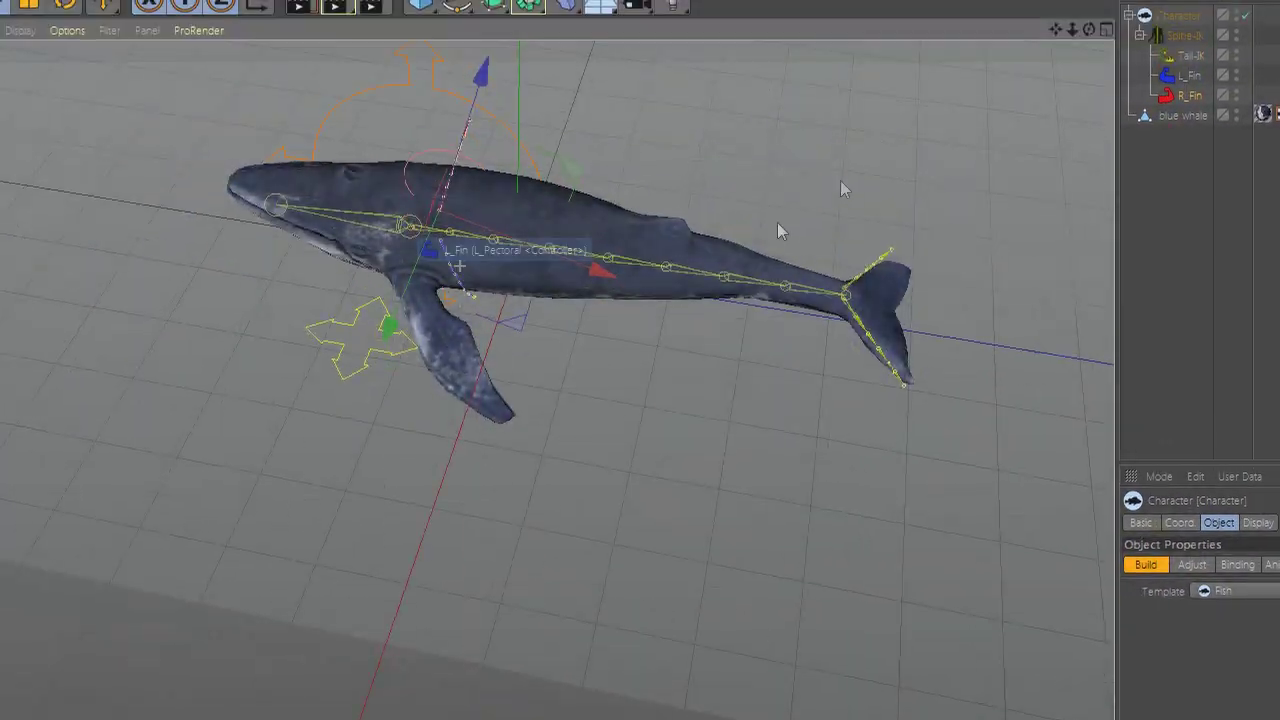
In Adjust mode, rotate the tail joints to line up with the whale's flukes.
mouse_move(320, 355)
alt+mouse_down()
mouse_move(441, 437)
mouse_move(388, 431)
alt+mouse_up()
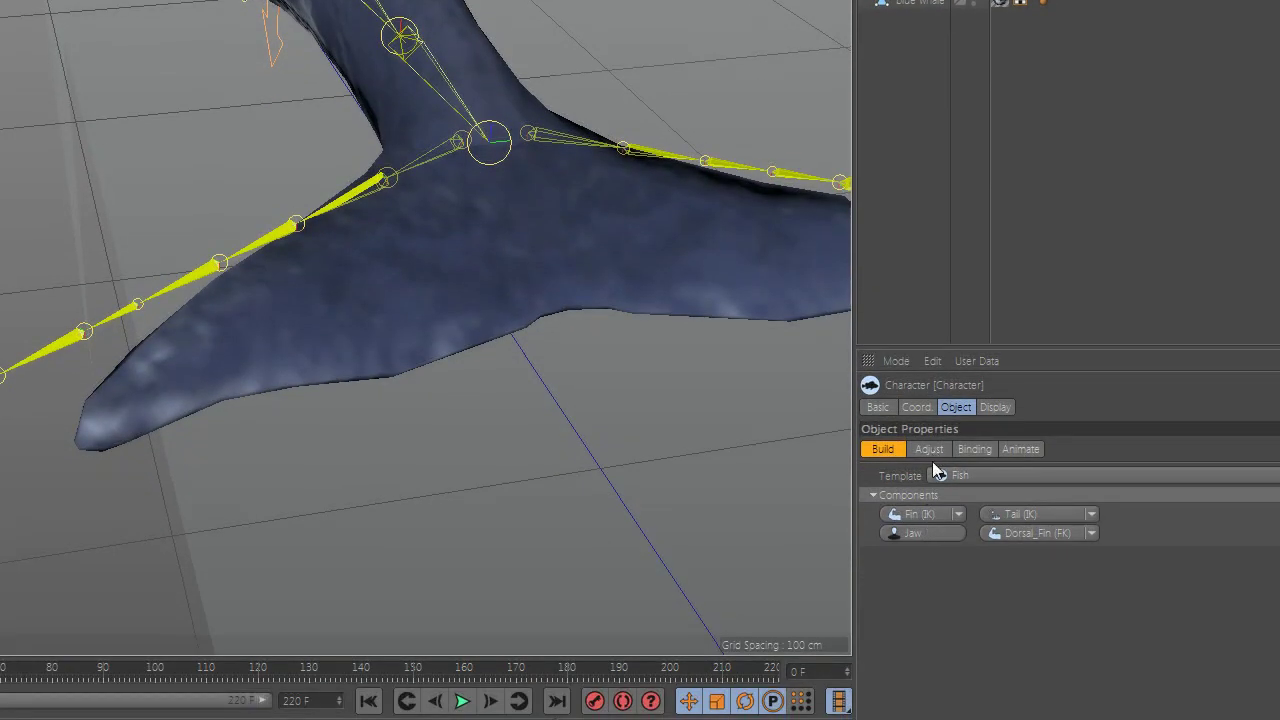
click(938, 456)
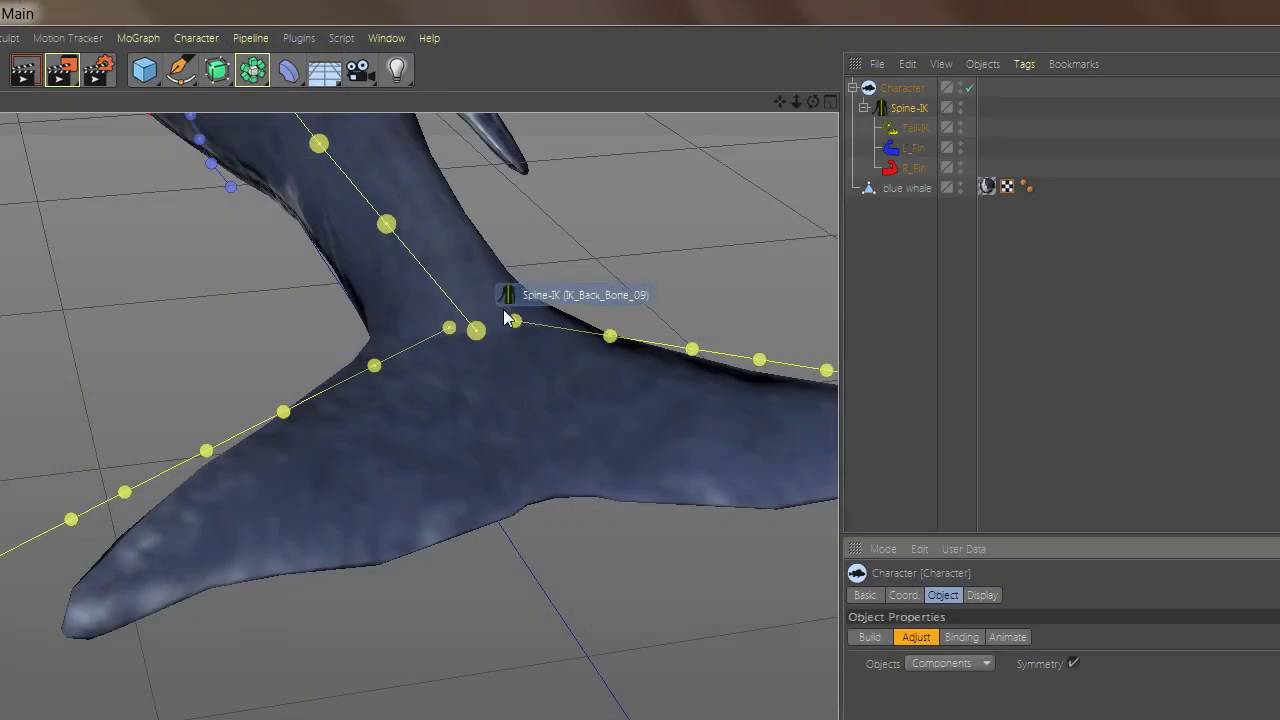
alt+drag(557, 428, 497, 523)
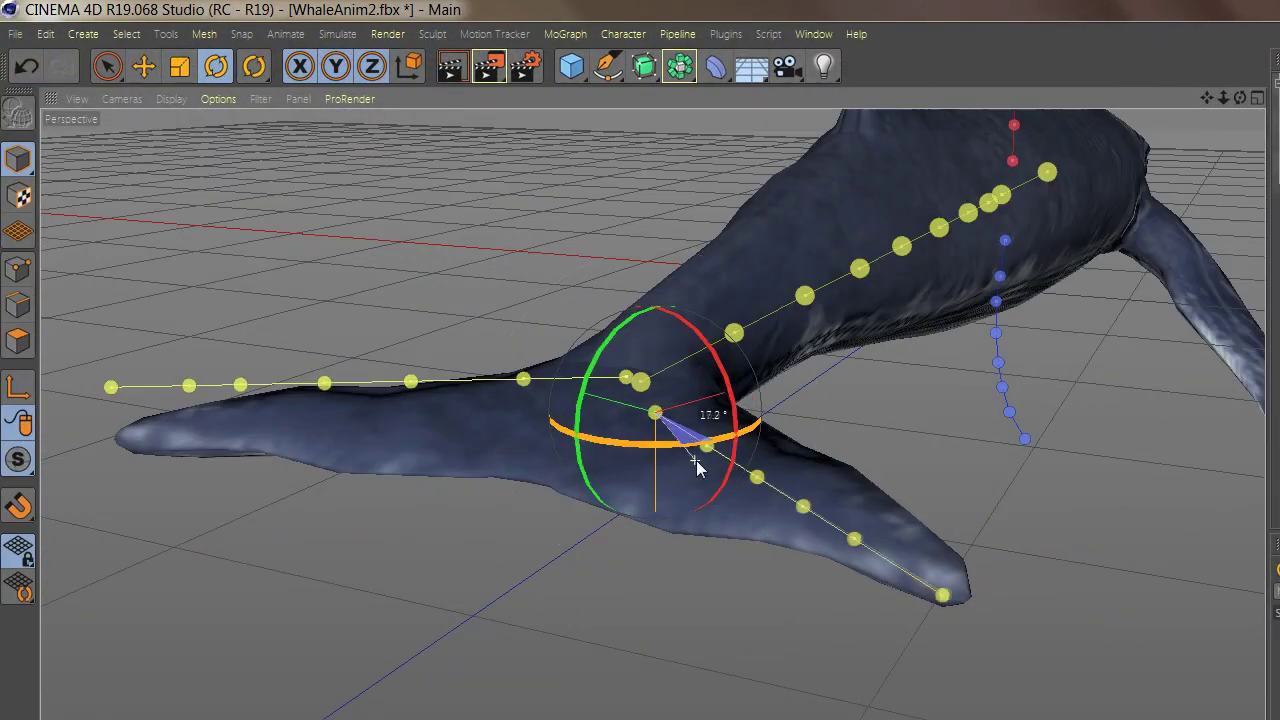
drag(697, 468, 705, 478)
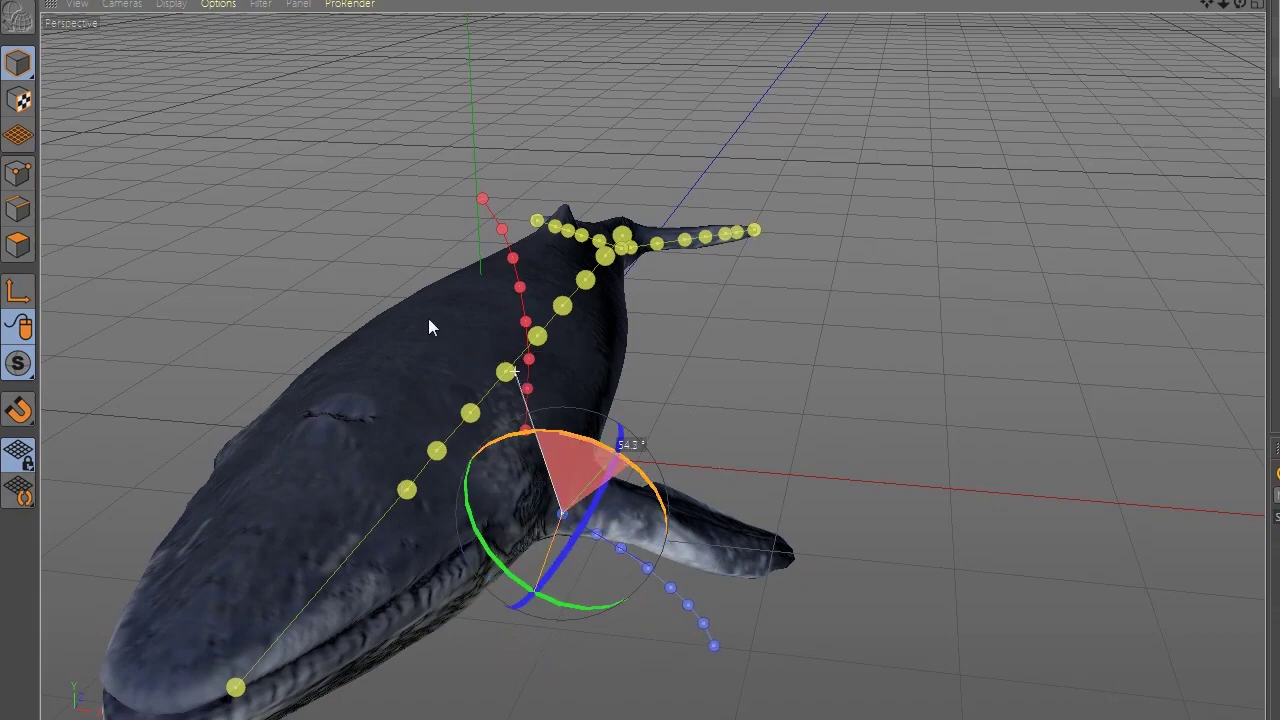
Rotate the first fin joint chain along its pectoral fin.
drag(371, 331, 360, 370)
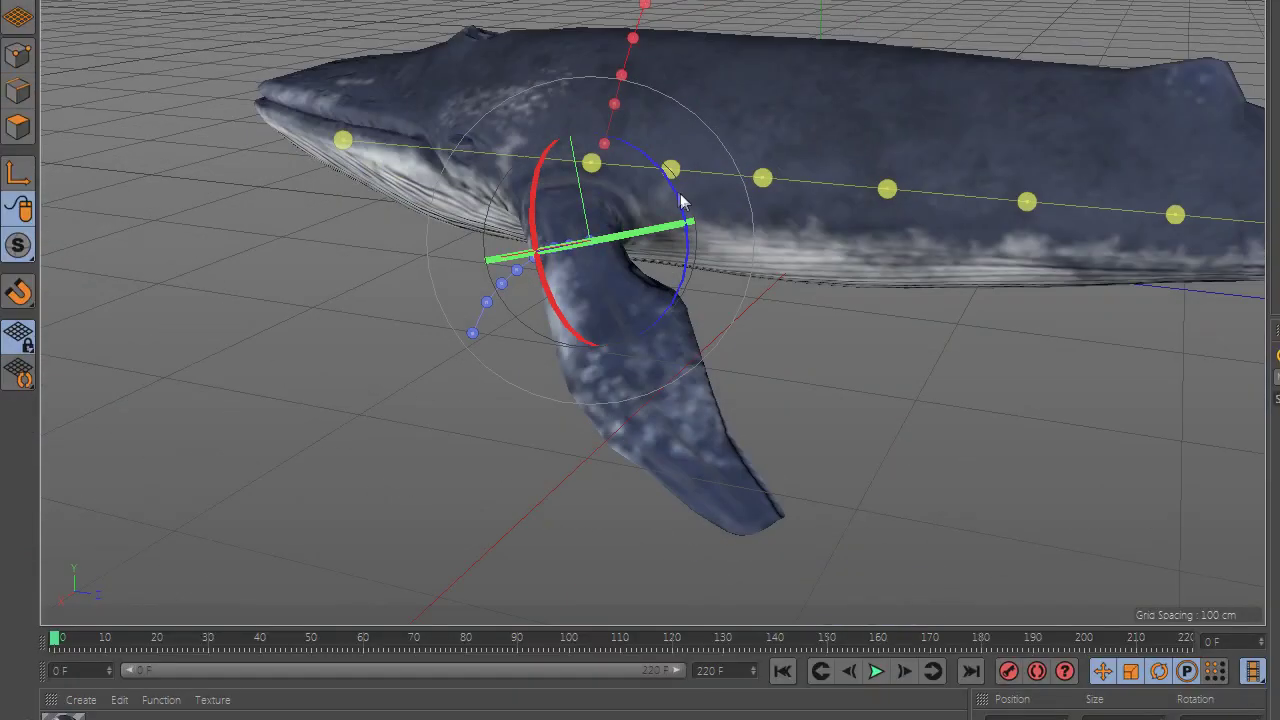
drag(680, 202, 718, 401)
drag(497, 305, 560, 380)
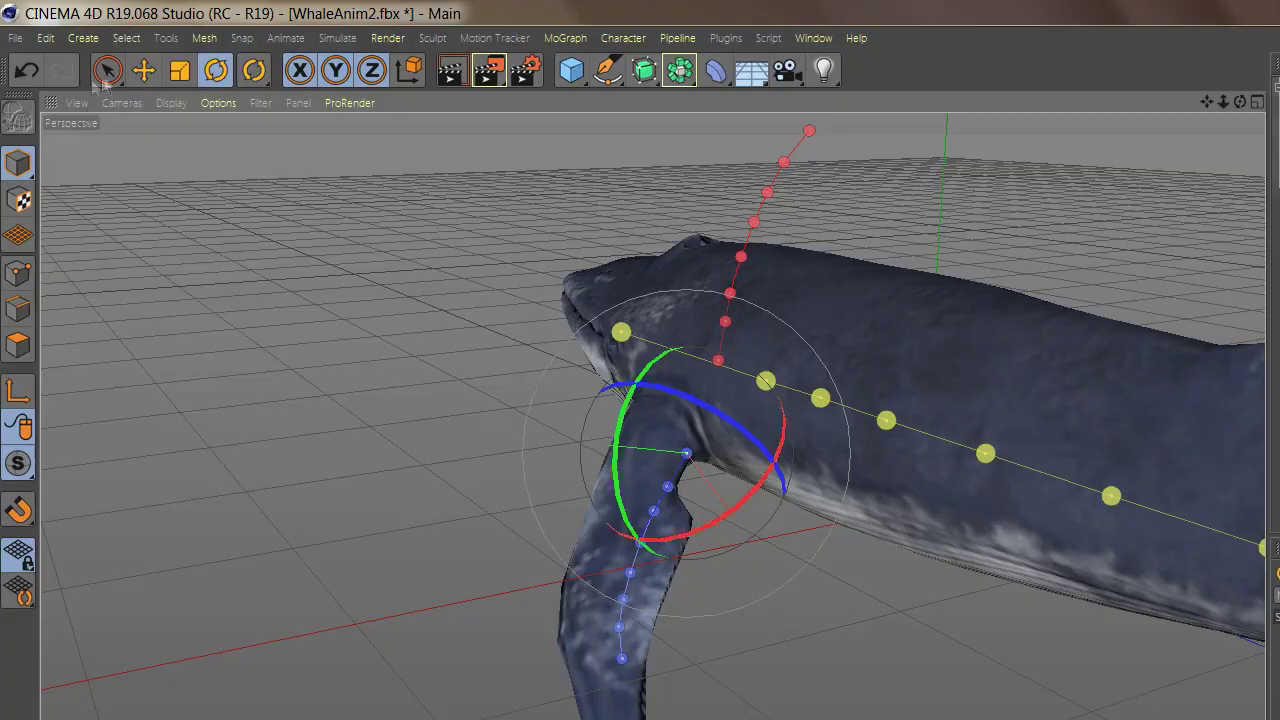
key(e)
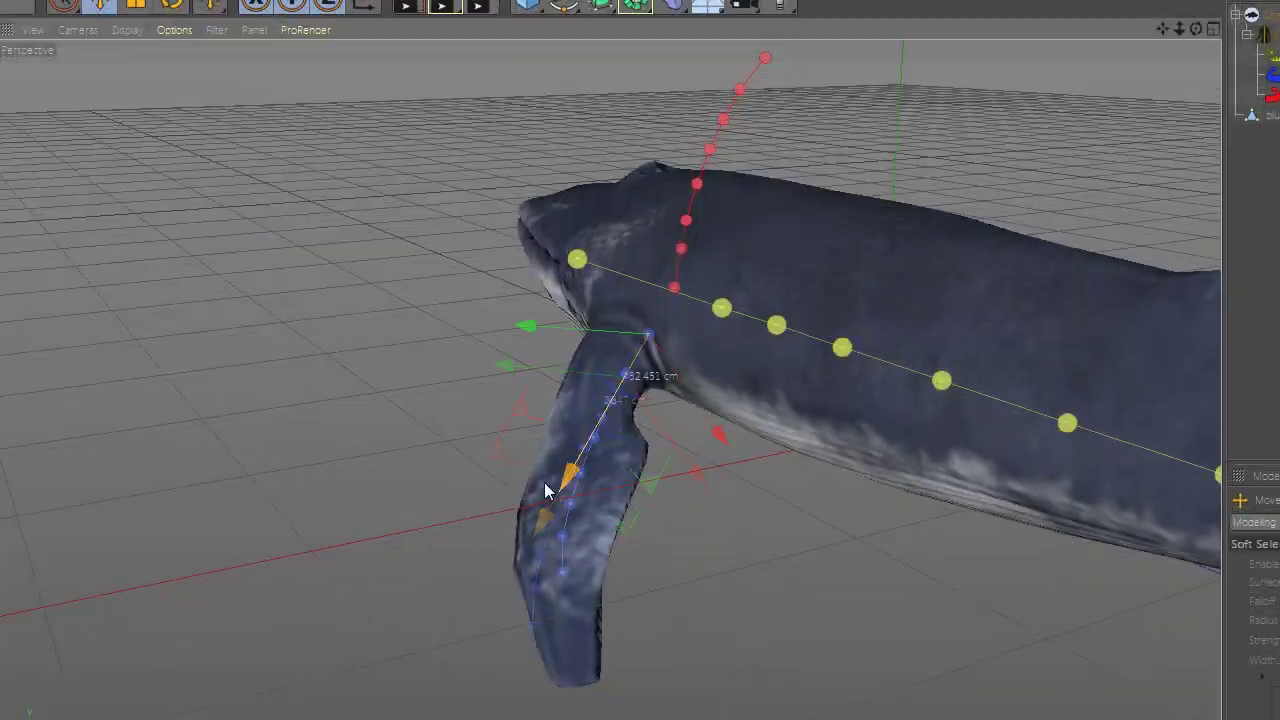
alt+drag(654, 433, 571, 529)
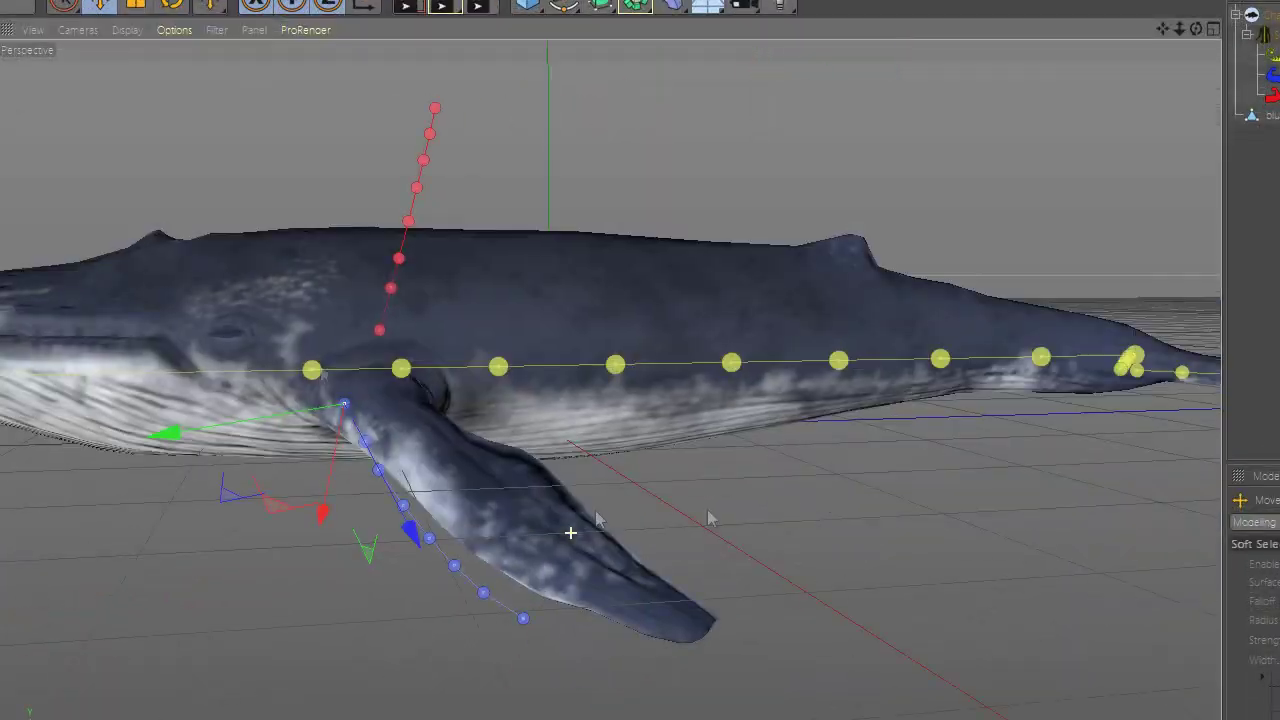
key(r)
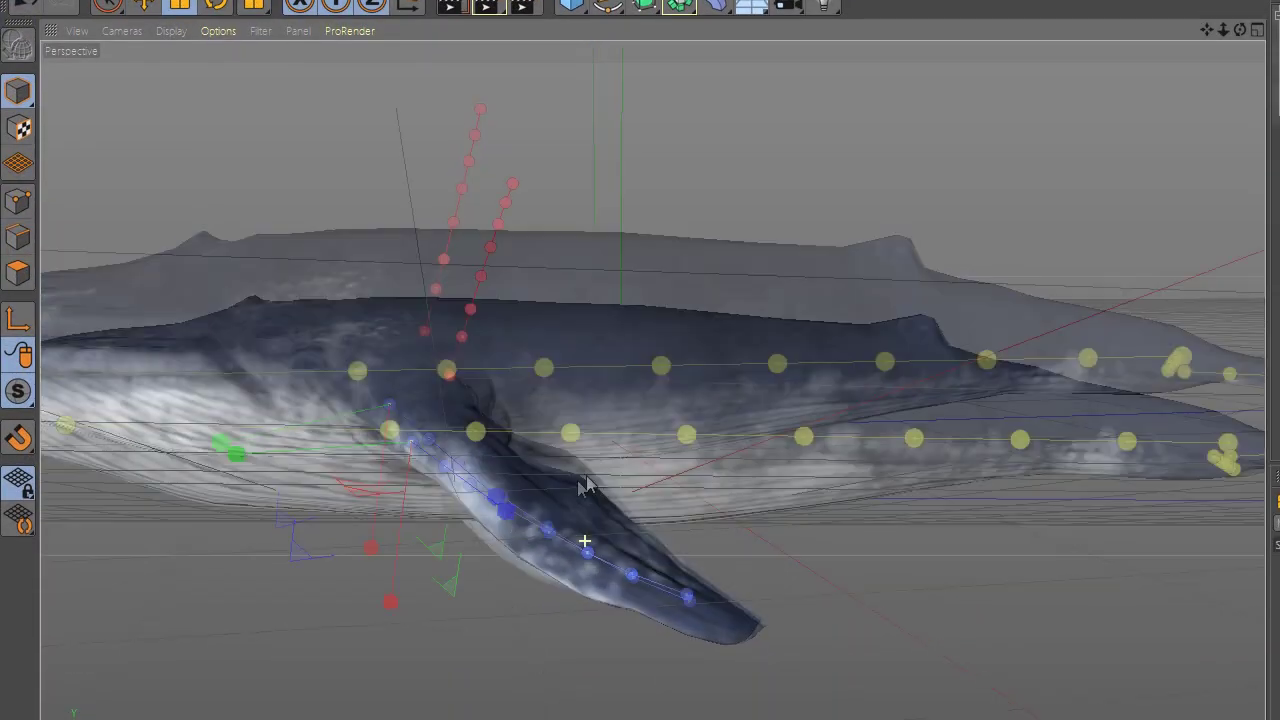
Rotate the red fin chain onto the whale's right pectoral fin.
mouse_move(186, 198)
alt+mouse_down()
mouse_move(403, 443)
mouse_move(218, 549)
alt+mouse_up()
key(e)
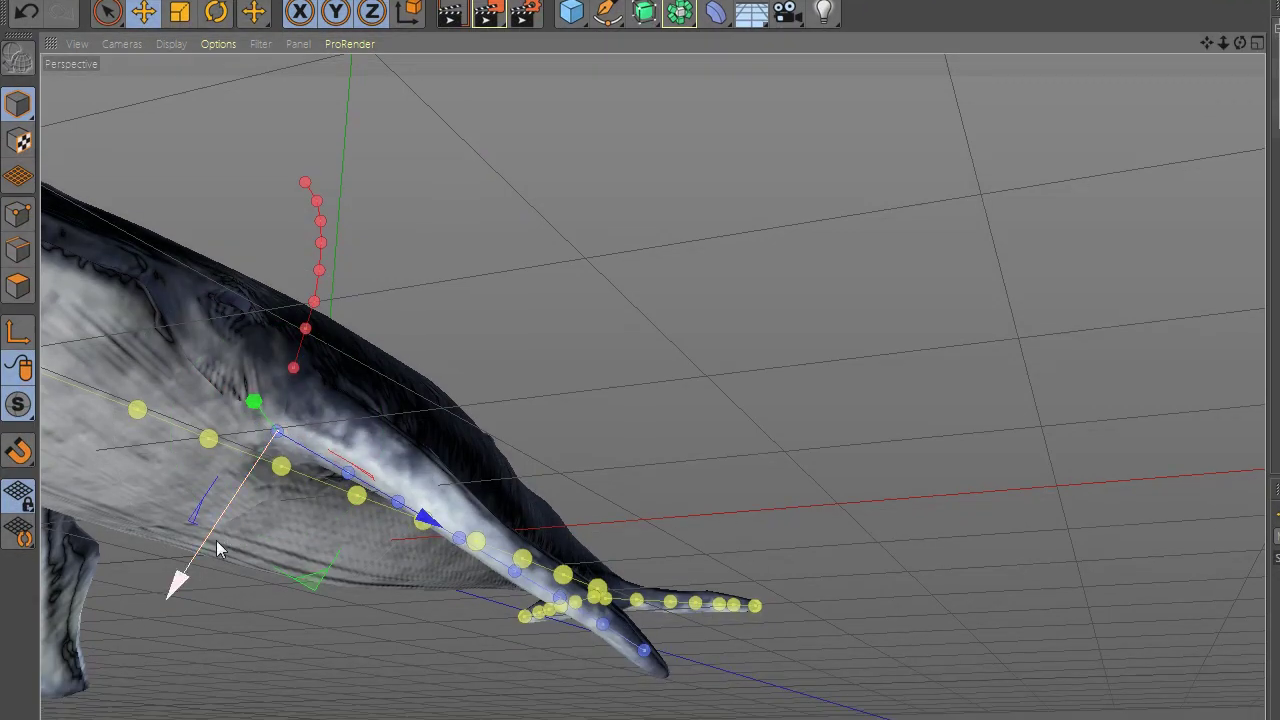
key(r)
mouse_move(329, 540)
alt+mouse_down()
mouse_move(460, 430)
mouse_move(449, 491)
mouse_move(283, 370)
alt+mouse_up()
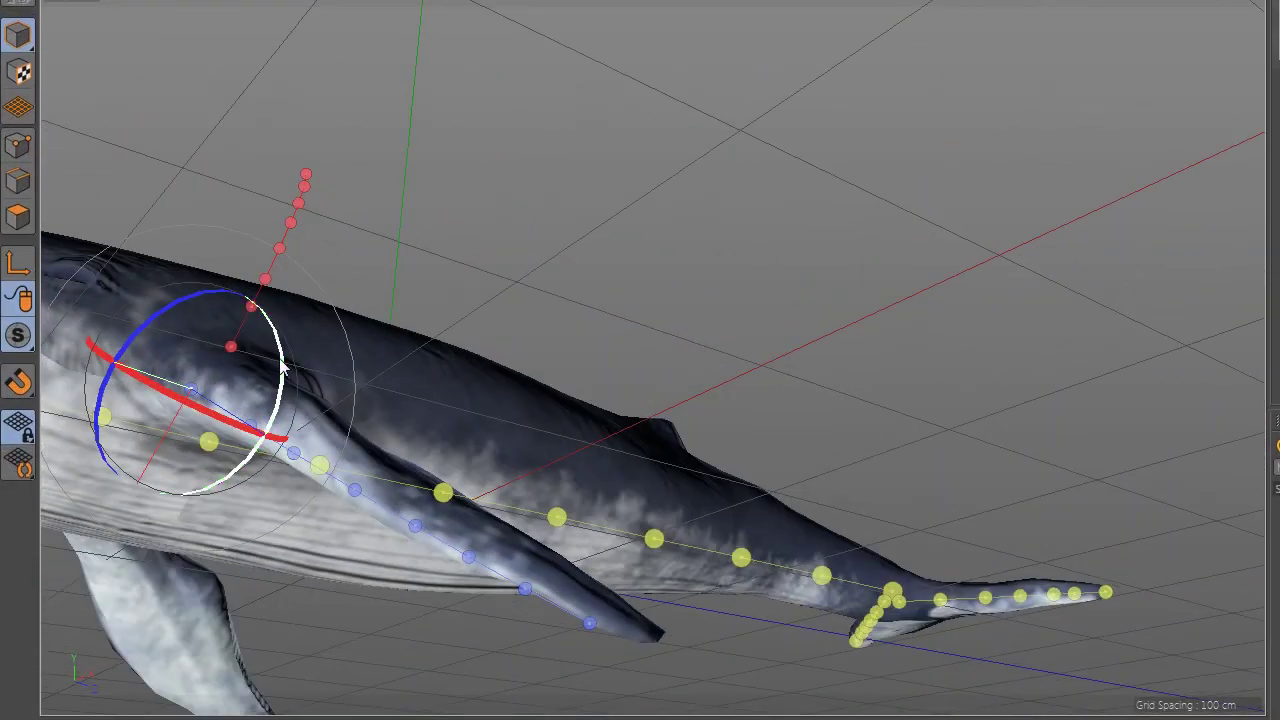
alt+drag(383, 487, 300, 400)
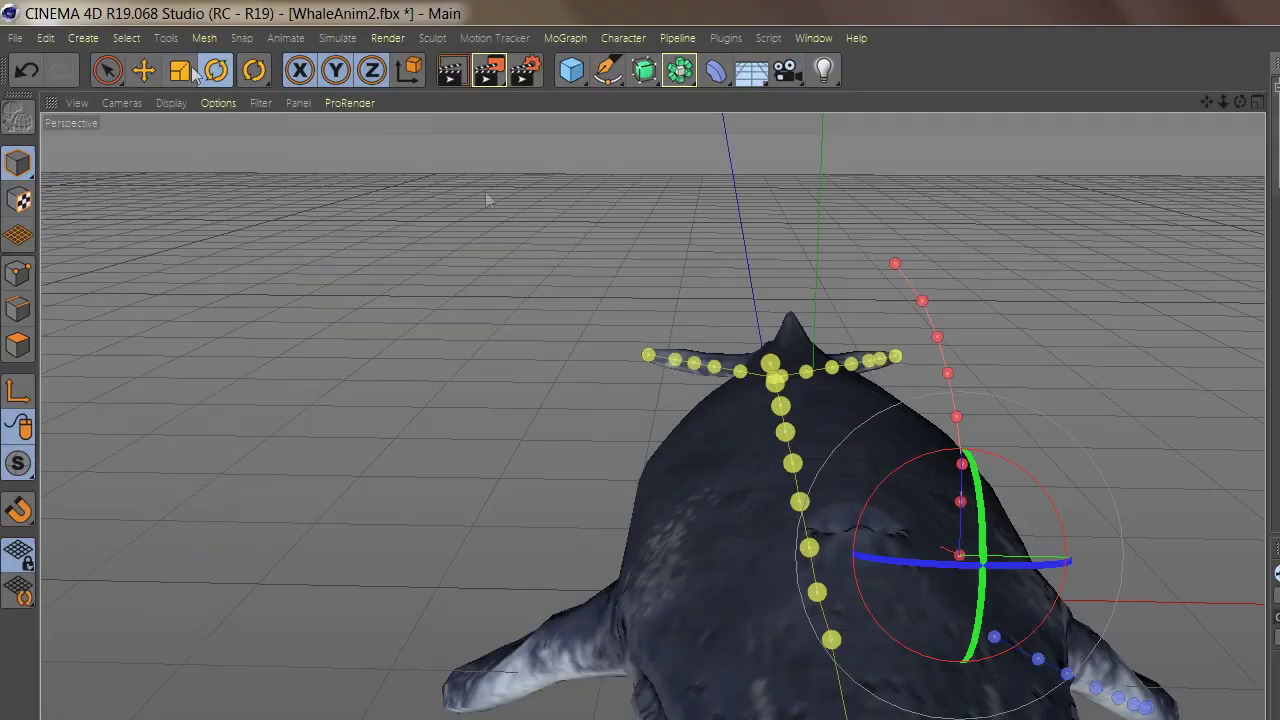
key(ctrl+z)
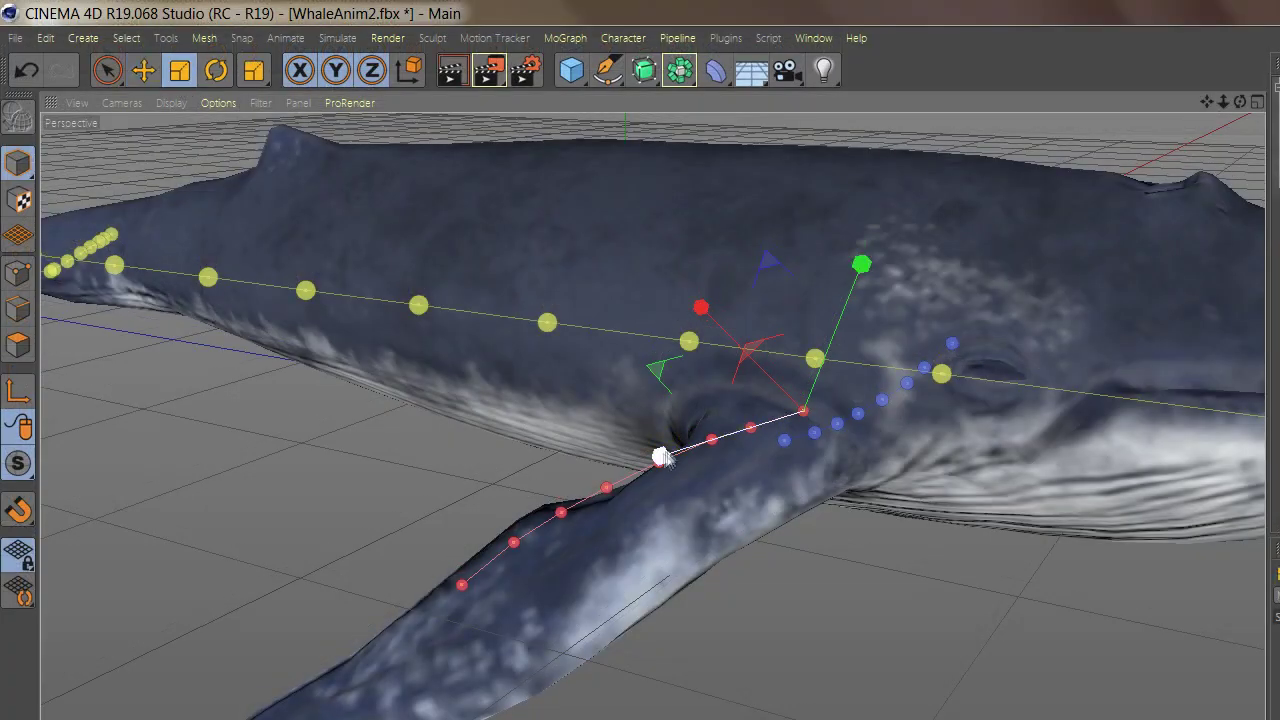
drag(890, 458, 858, 413)
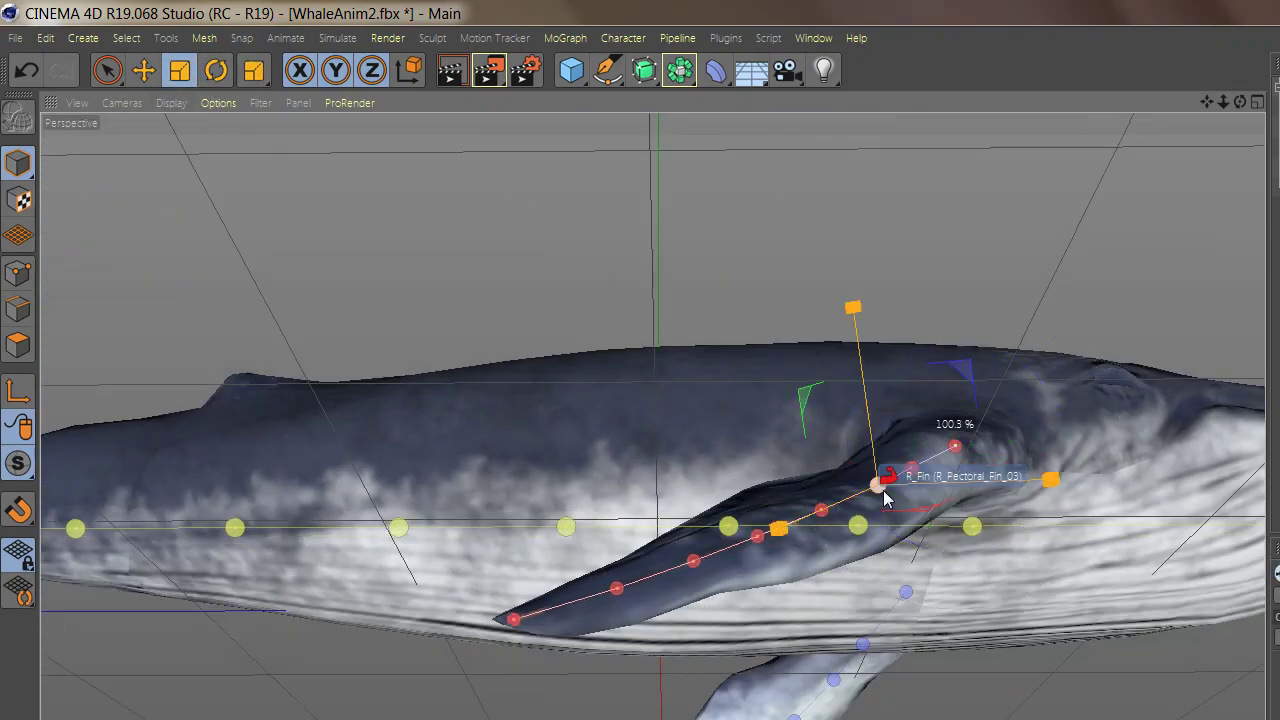
click(218, 70)
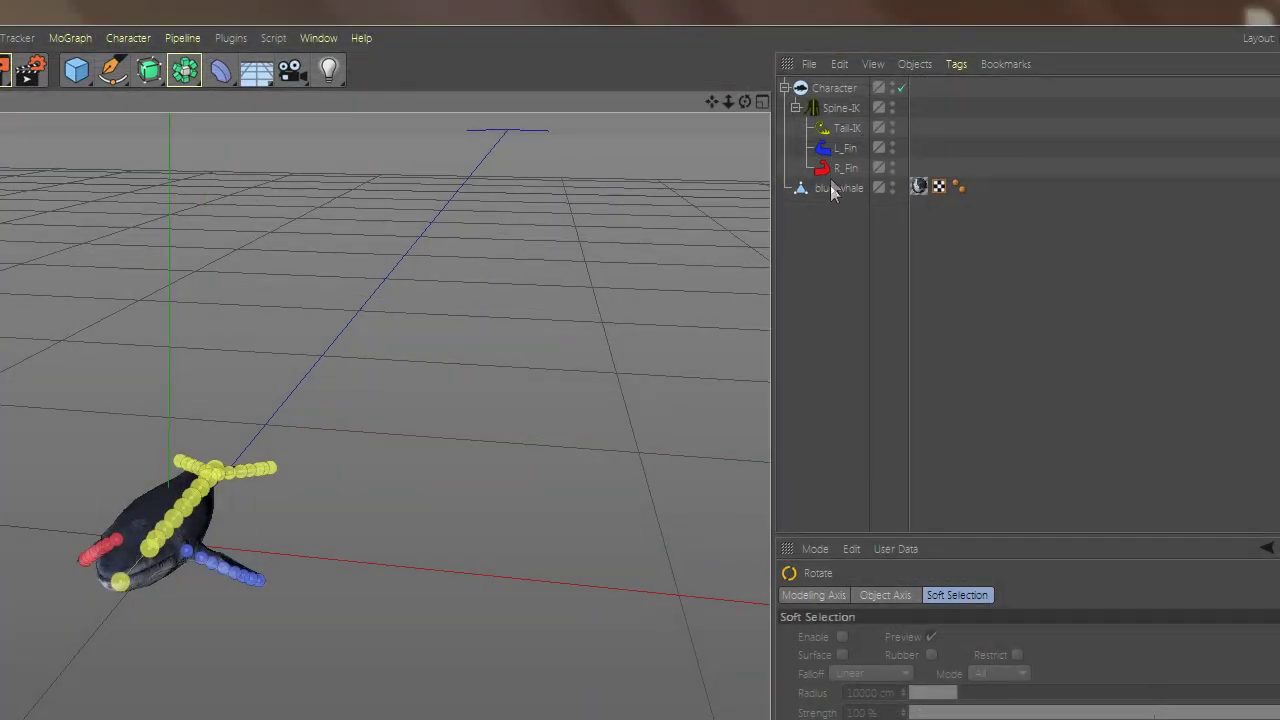
Add the blue whale mesh to the Character's Binding objects list.
click(831, 188)
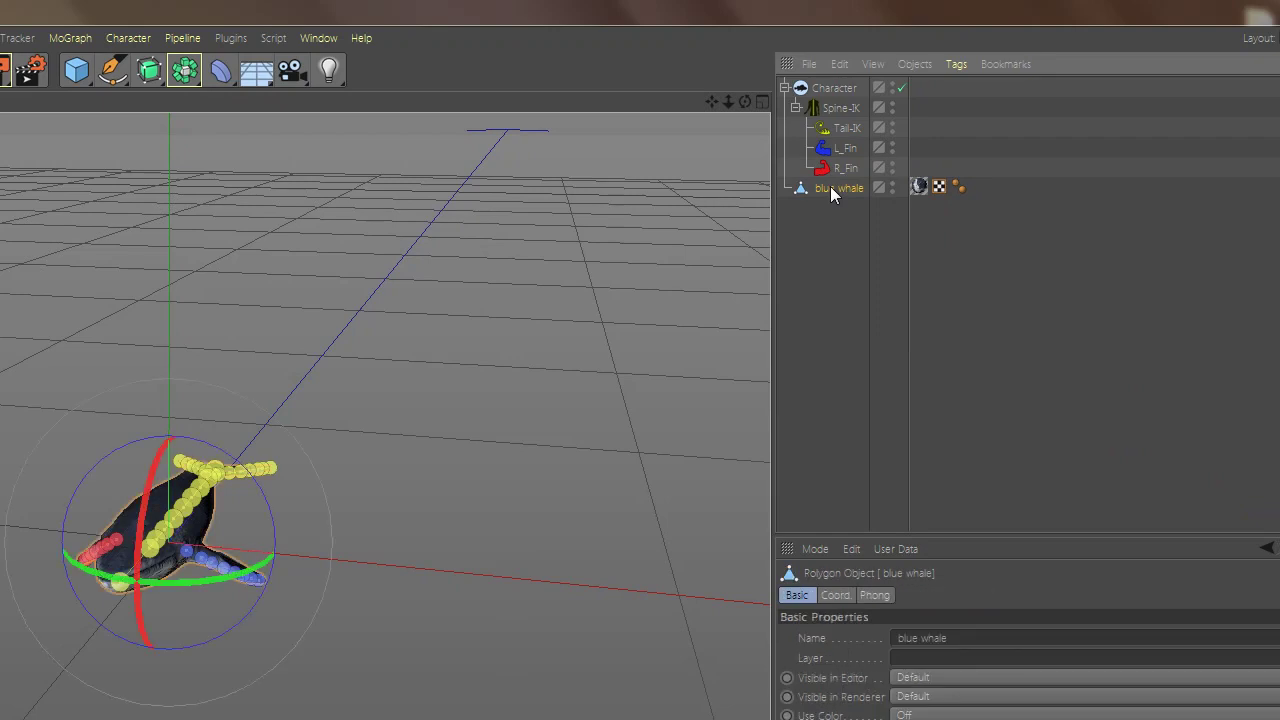
click(832, 91)
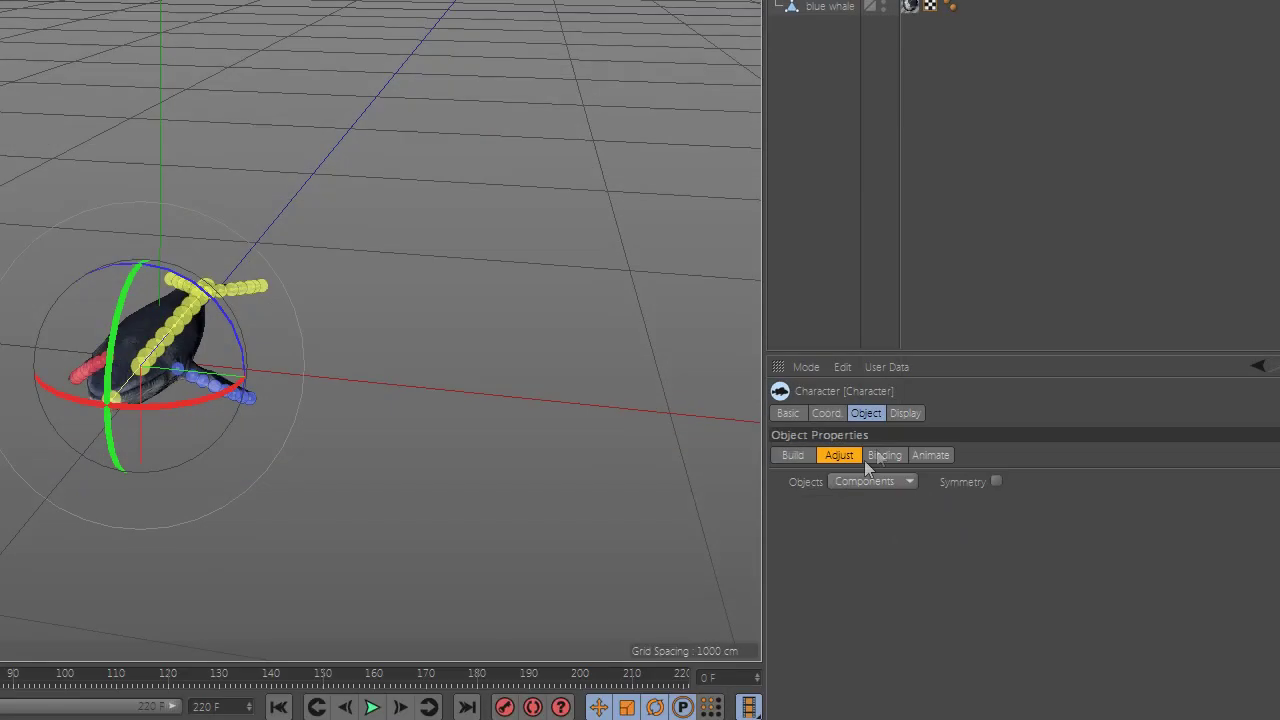
click(880, 455)
drag(830, 6, 879, 480)
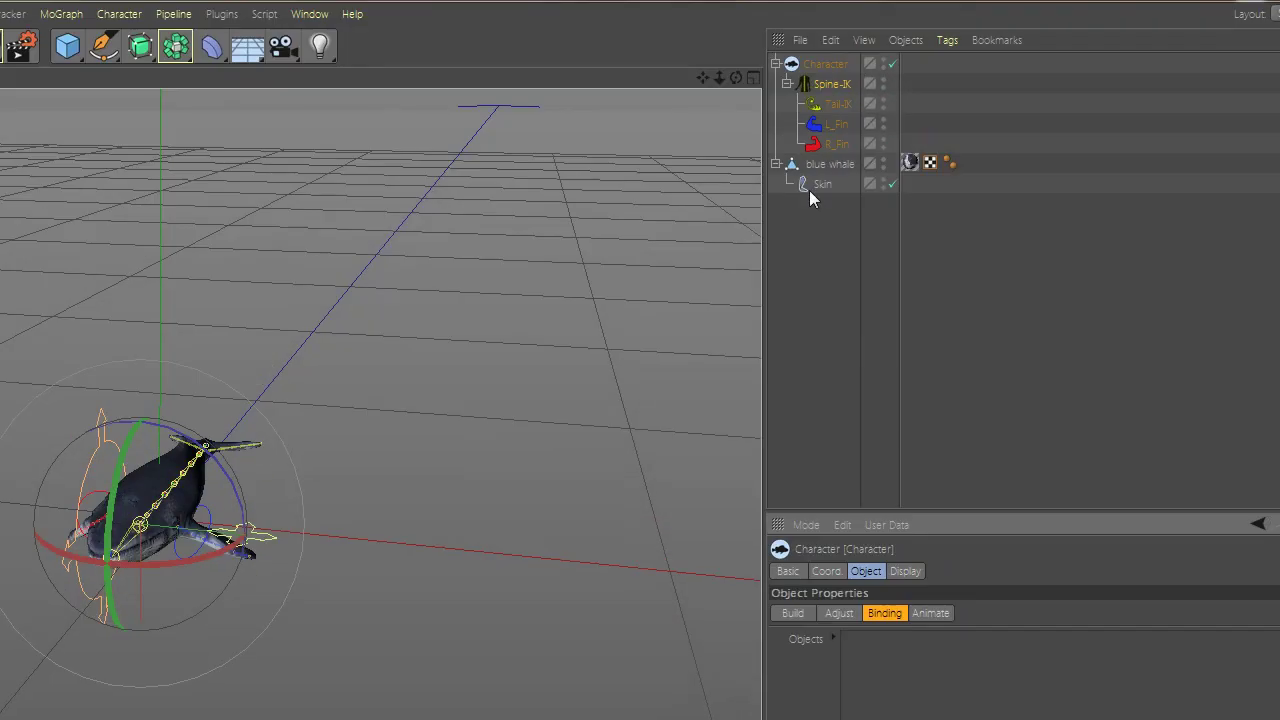
drag(830, 9, 932, 548)
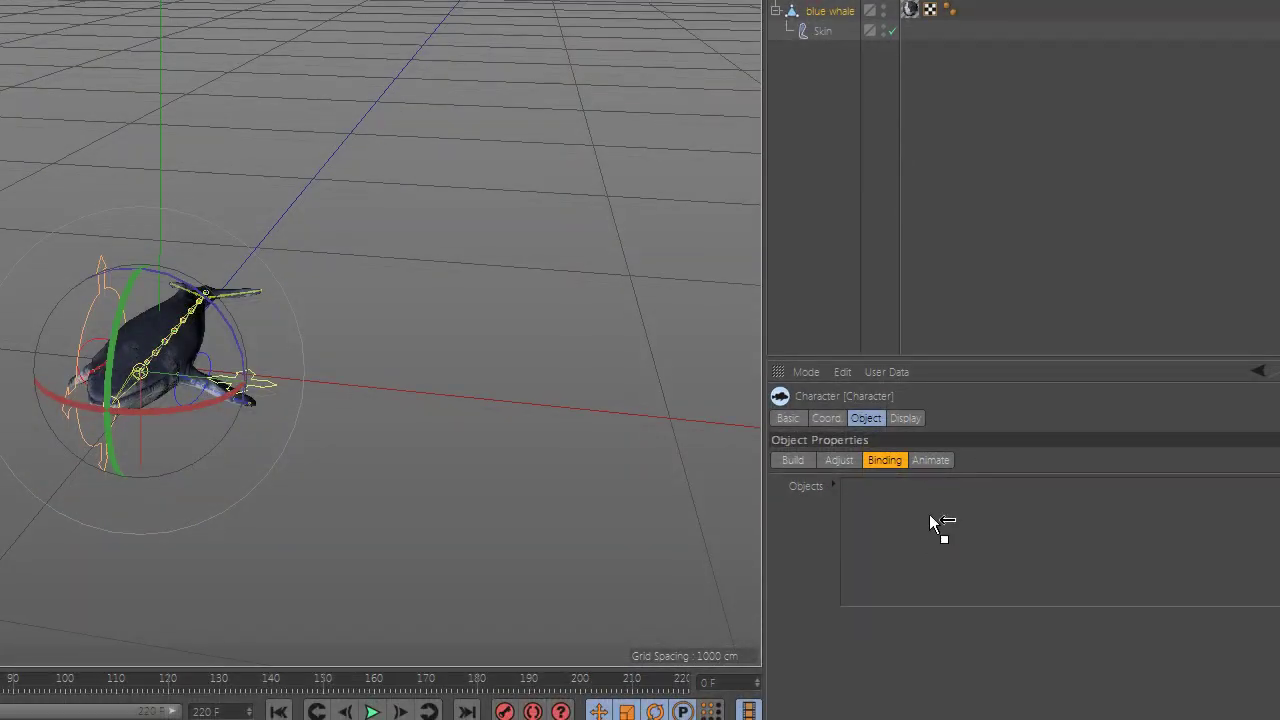
Delete the resulting Skin deformer and bind the blue whale to the rig again.
click(825, 205)
key(Delete)
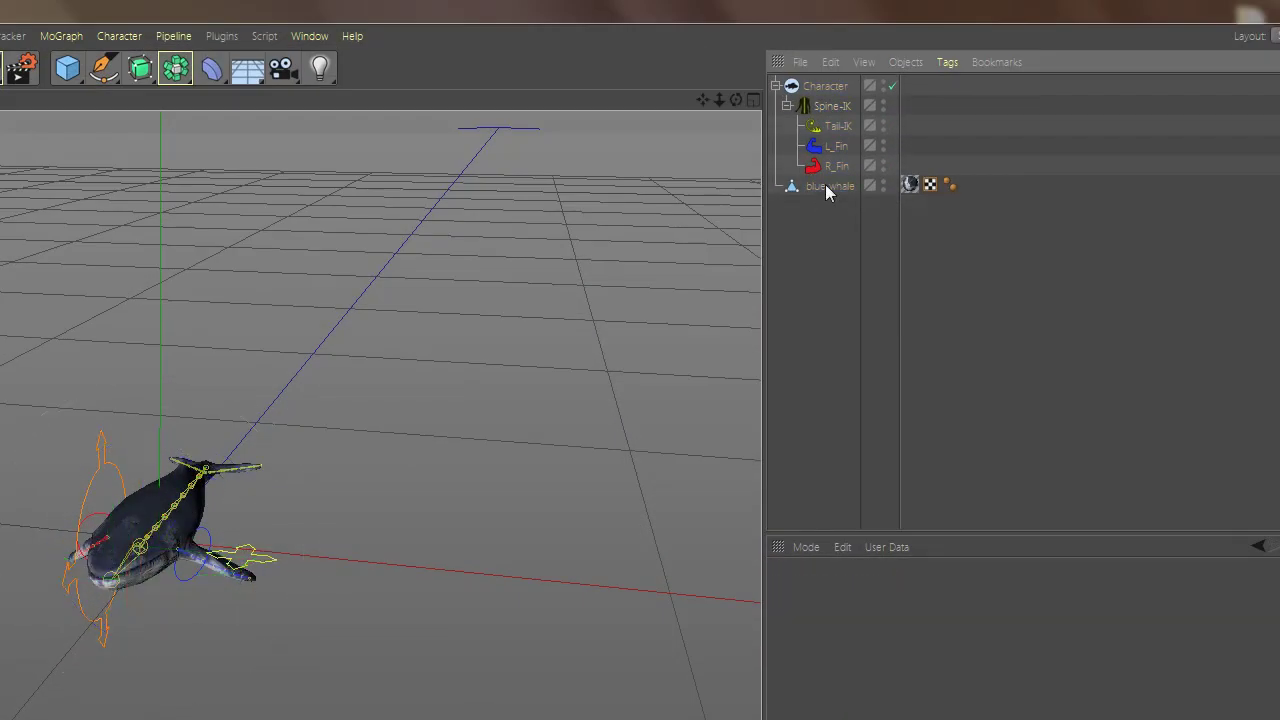
click(826, 87)
mouse_move(835, 190)
mouse_down()
mouse_move(927, 538)
mouse_move(881, 536)
mouse_up()
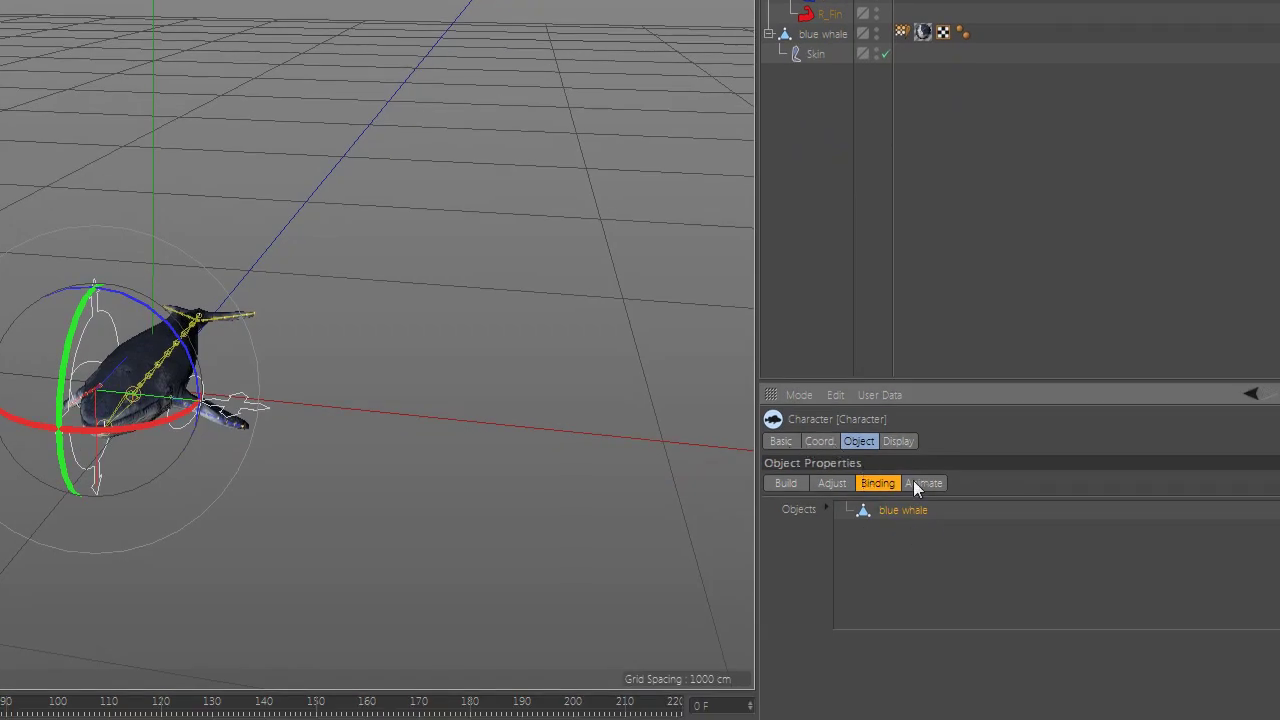
click(843, 271)
alt+drag(320, 413, 320, 449)
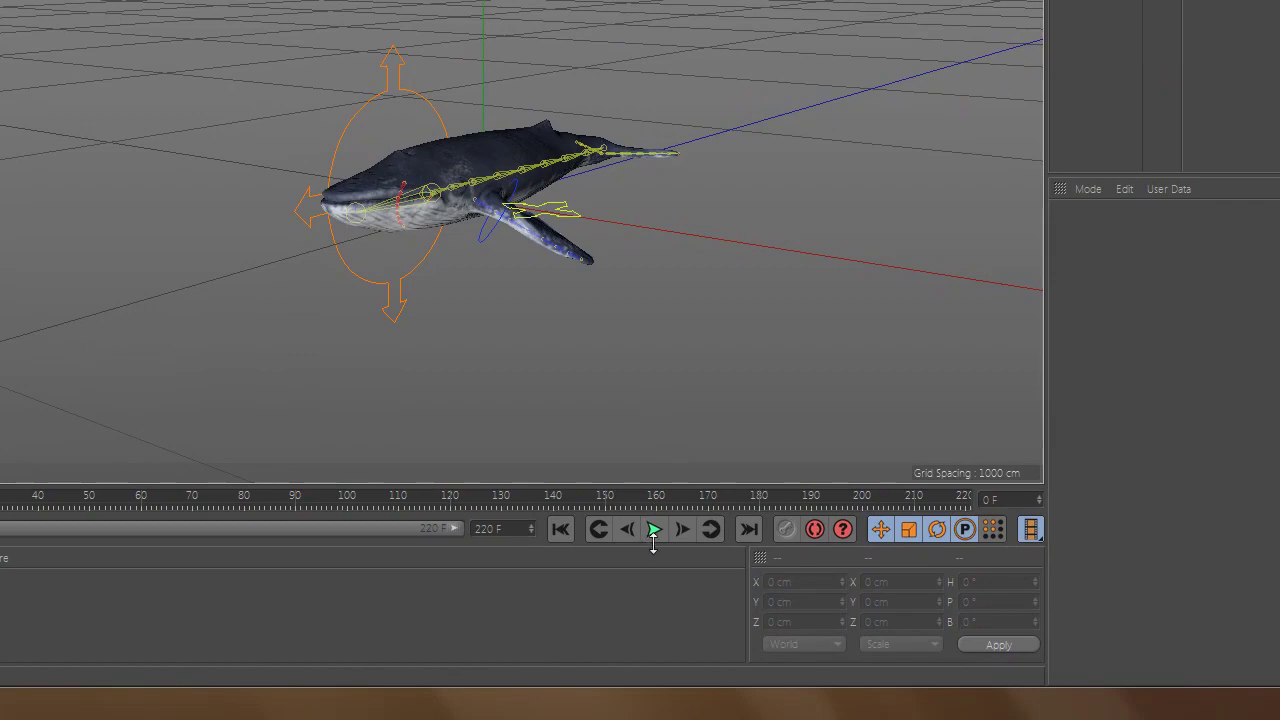
Play the whale's swimming animation while orbiting, then pause and rewind to the start.
click(655, 536)
mouse_move(943, 234)
alt+mouse_down()
mouse_move(323, 221)
mouse_move(343, 232)
mouse_move(714, 200)
mouse_move(388, 237)
alt+mouse_up()
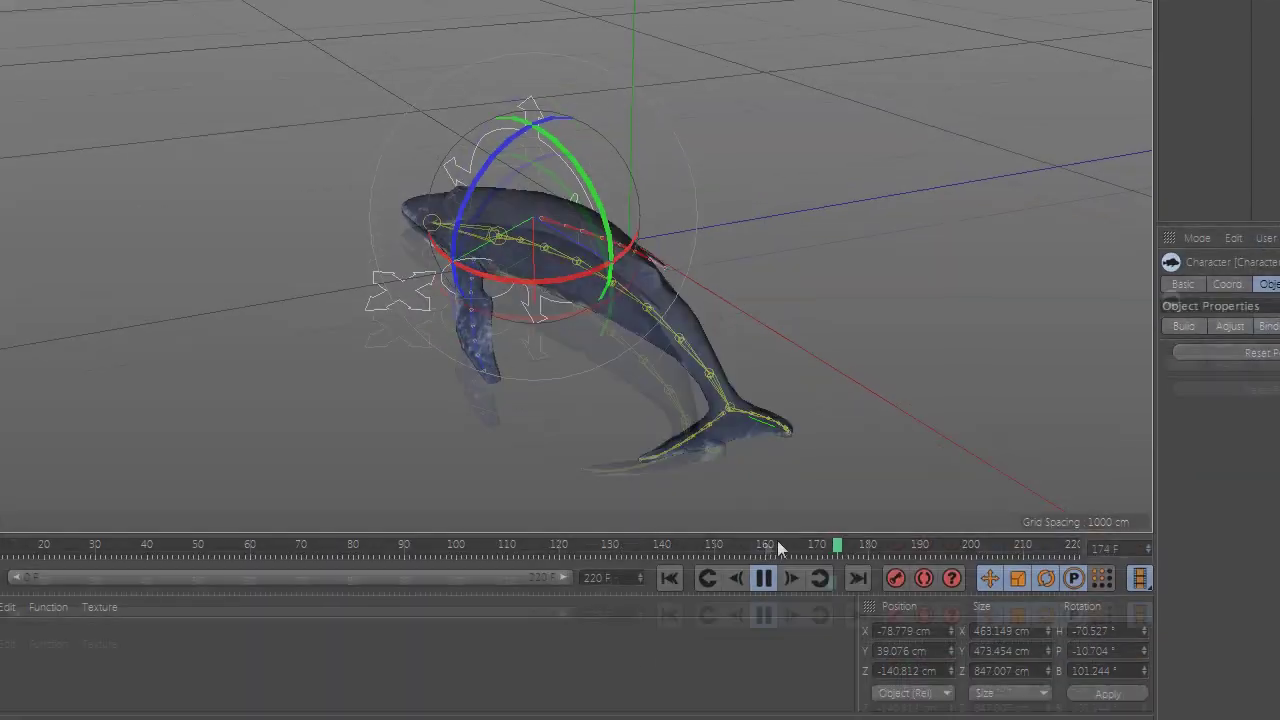
click(764, 531)
click(683, 530)
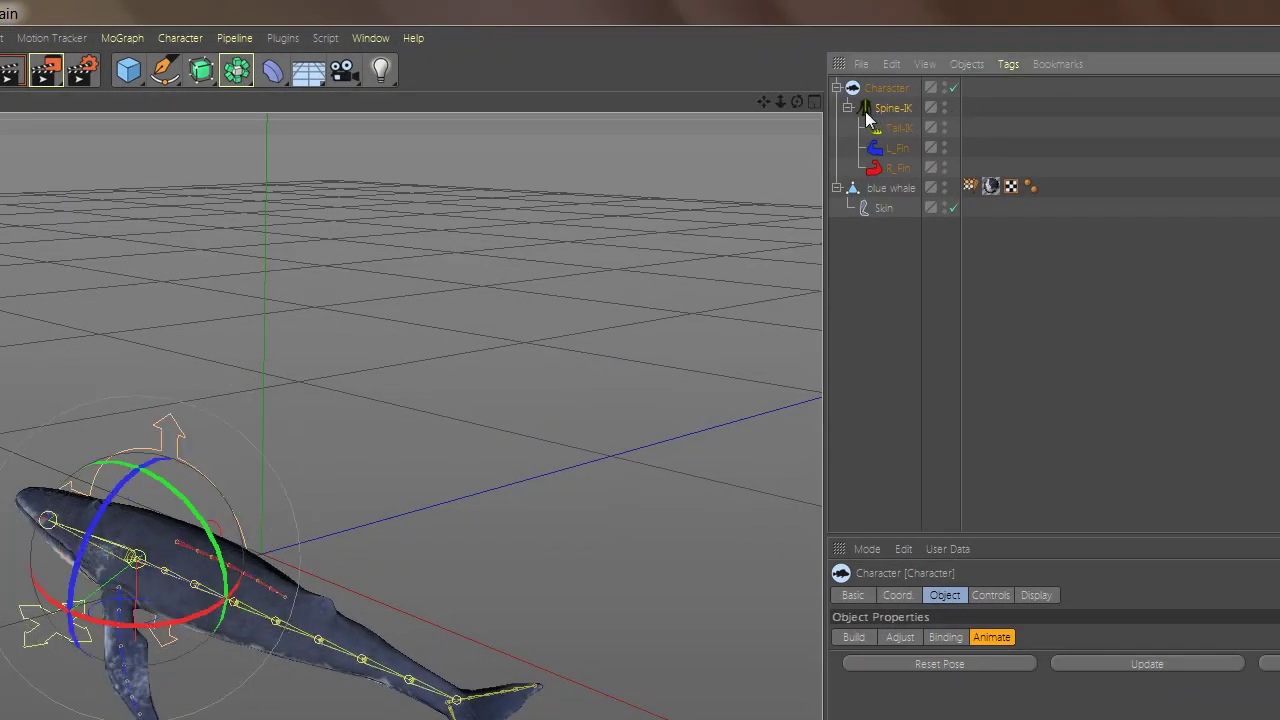
click(849, 108)
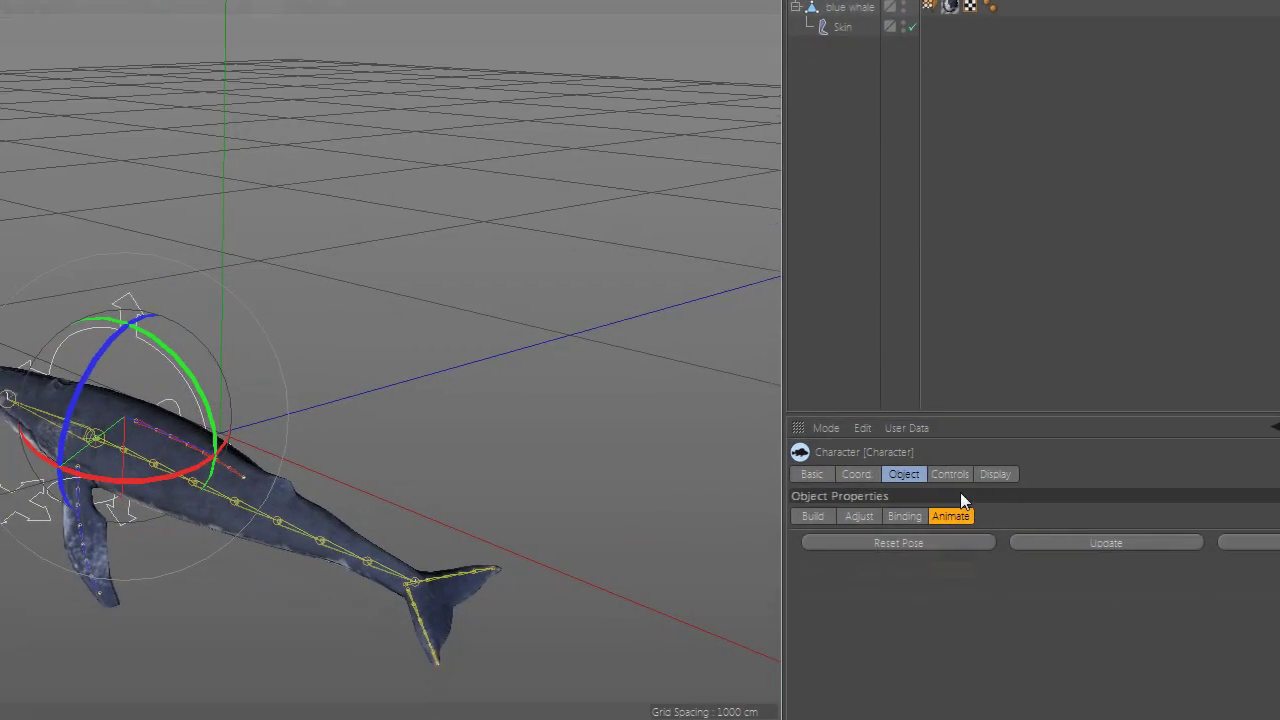
Set the Object Manager display to Controllers and show the Speed and Wiggle controls.
click(995, 474)
click(912, 530)
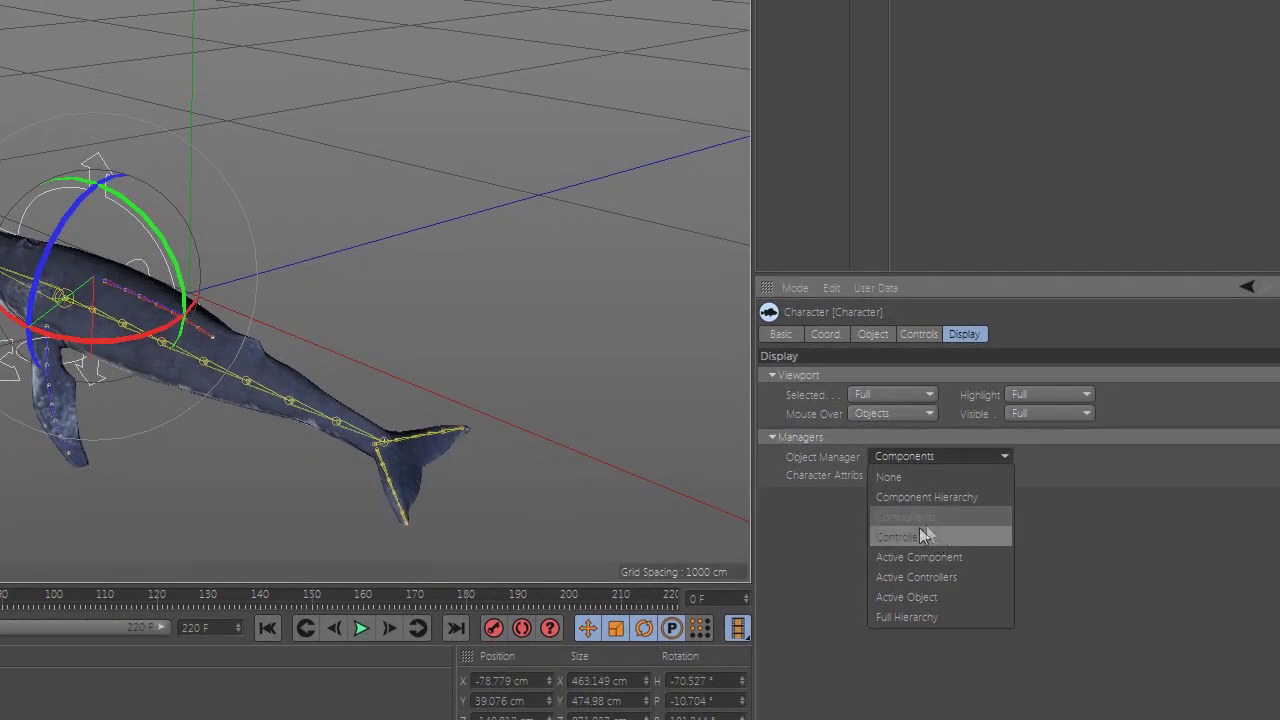
click(925, 537)
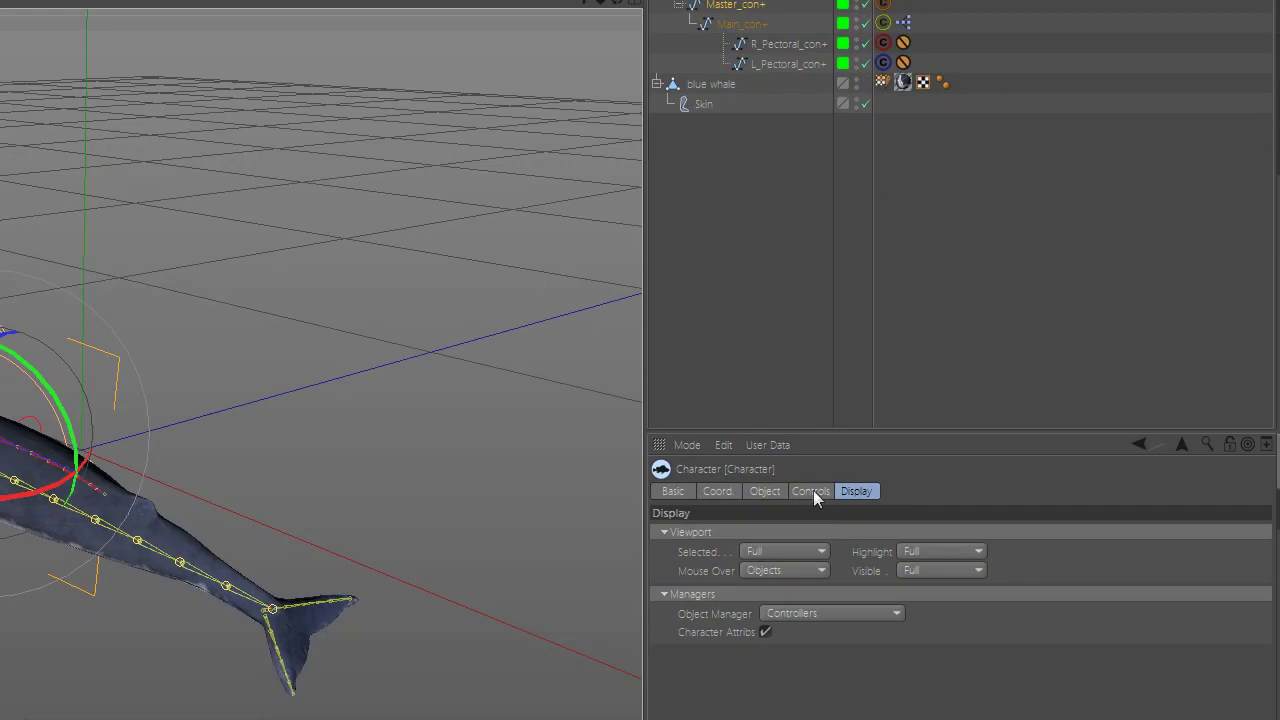
click(813, 490)
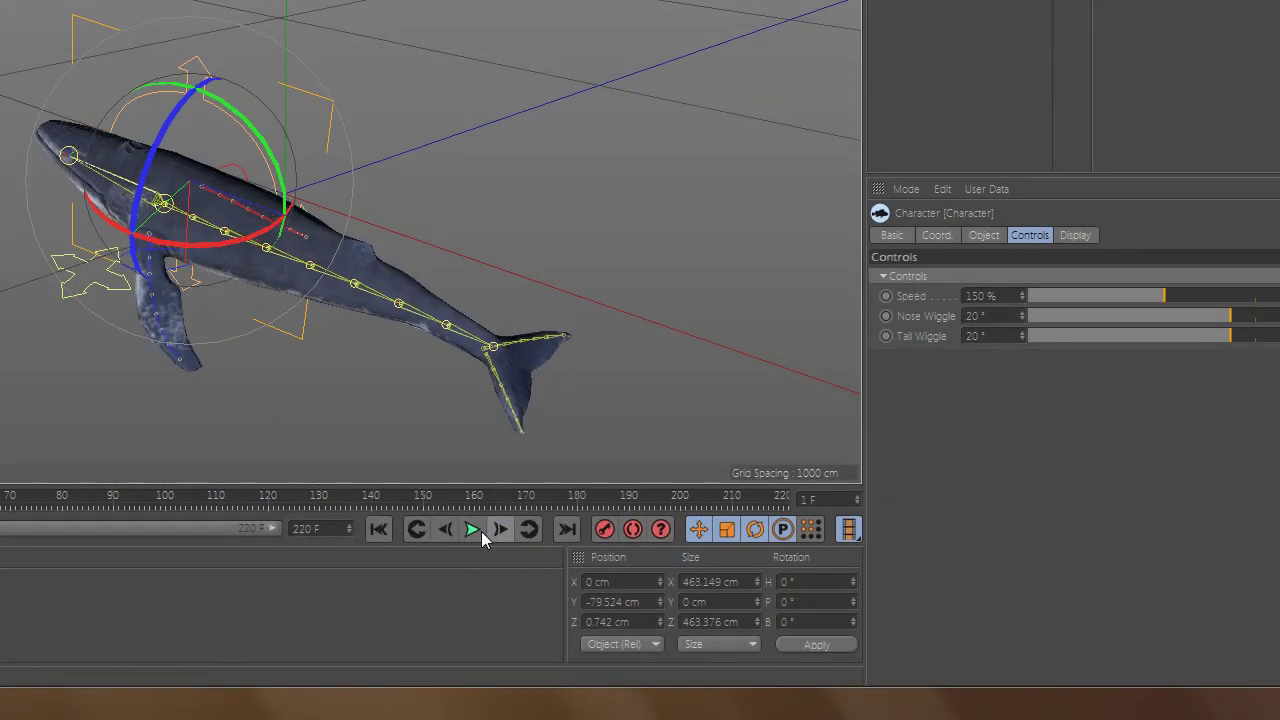
Play the swim animation while testing faster, slower and maximum Speed values.
click(472, 530)
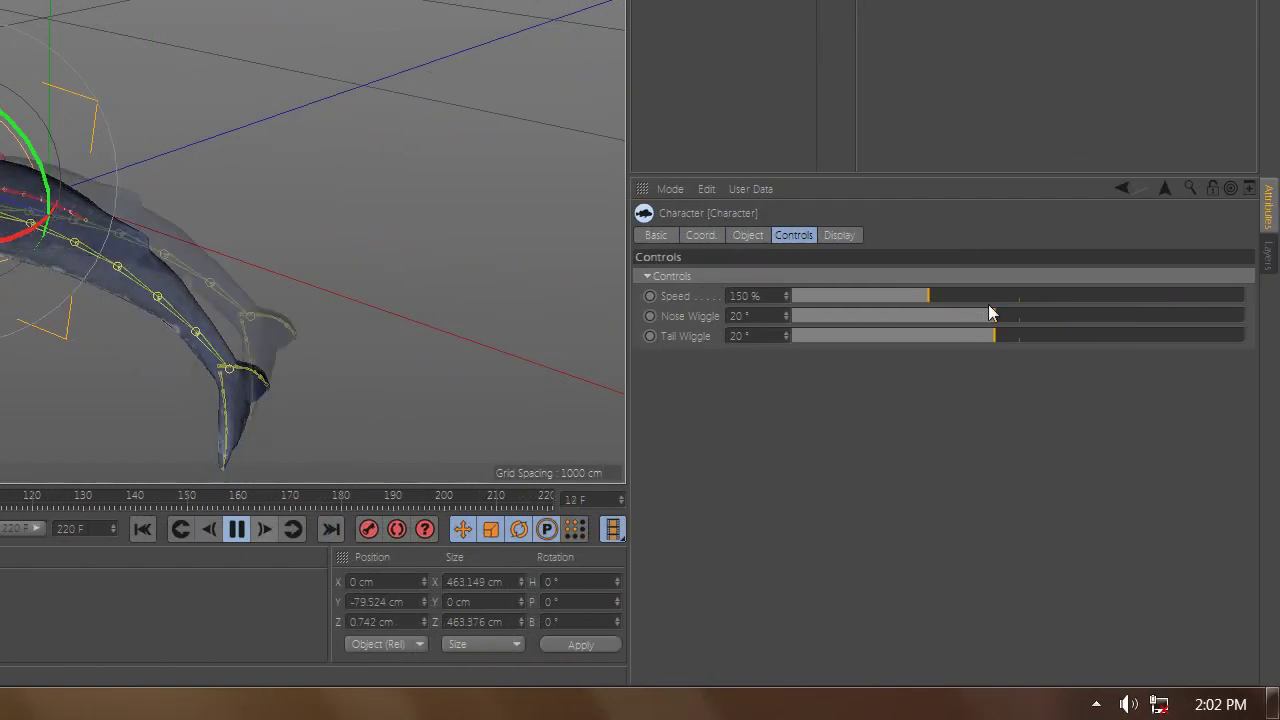
drag(988, 298, 1066, 298)
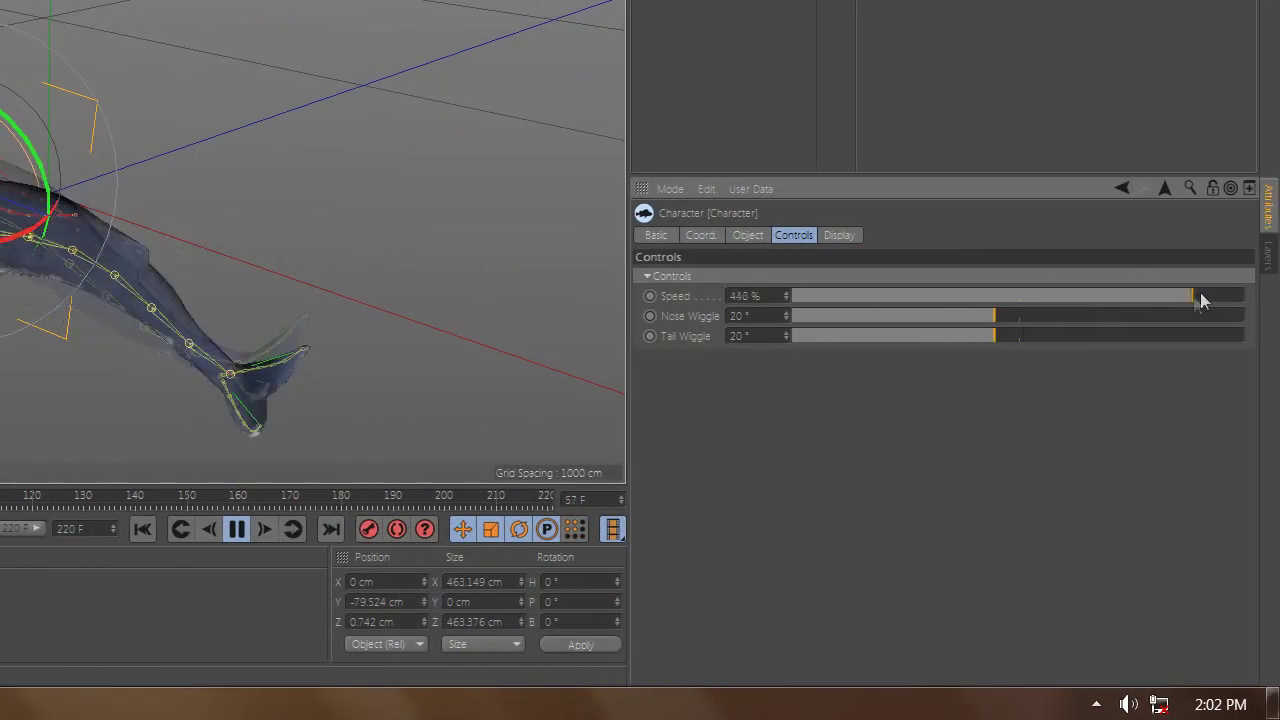
click(866, 297)
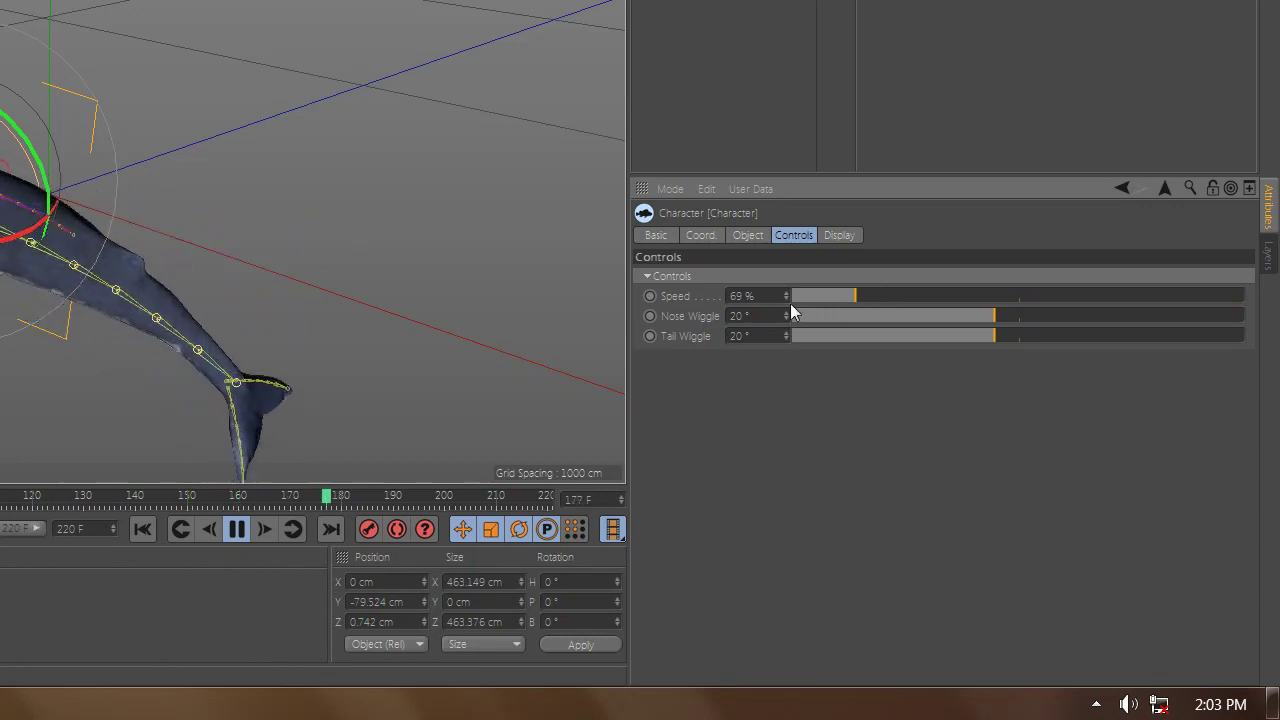
drag(786, 296, 771, 314)
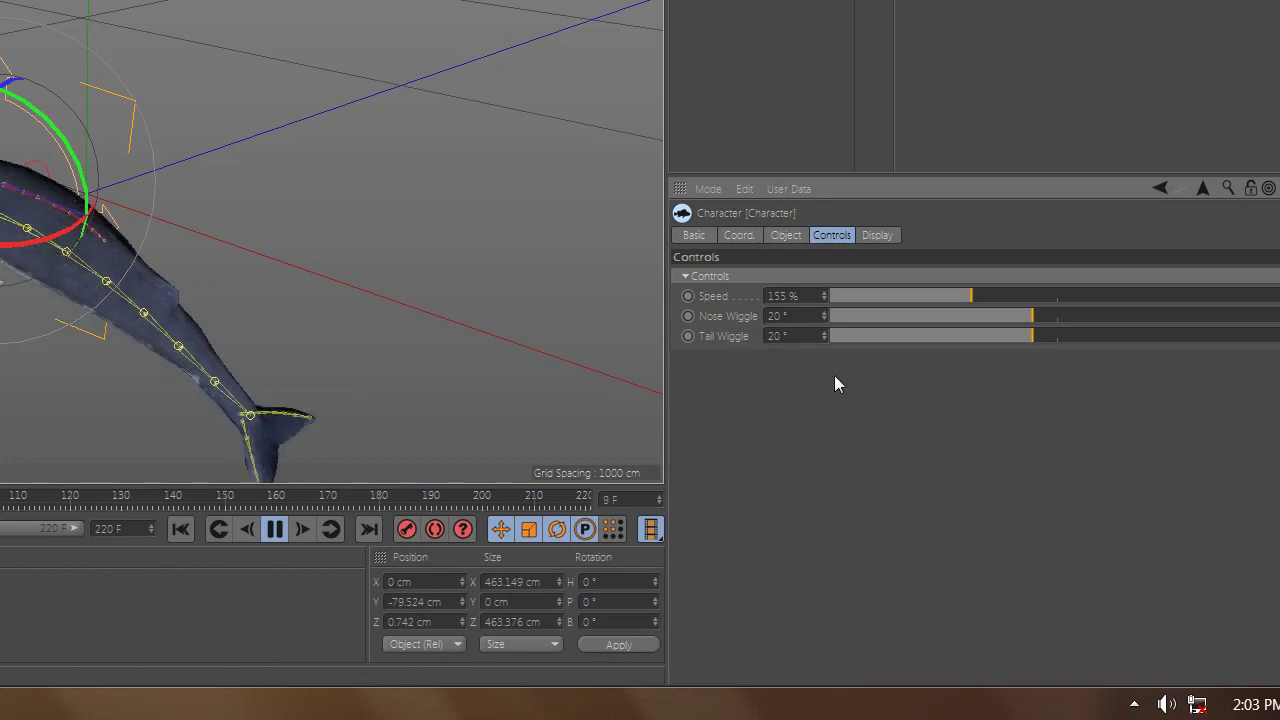
mouse_move(326, 299)
alt+mouse_down()
mouse_move(385, 250)
mouse_move(393, 458)
alt+mouse_up()
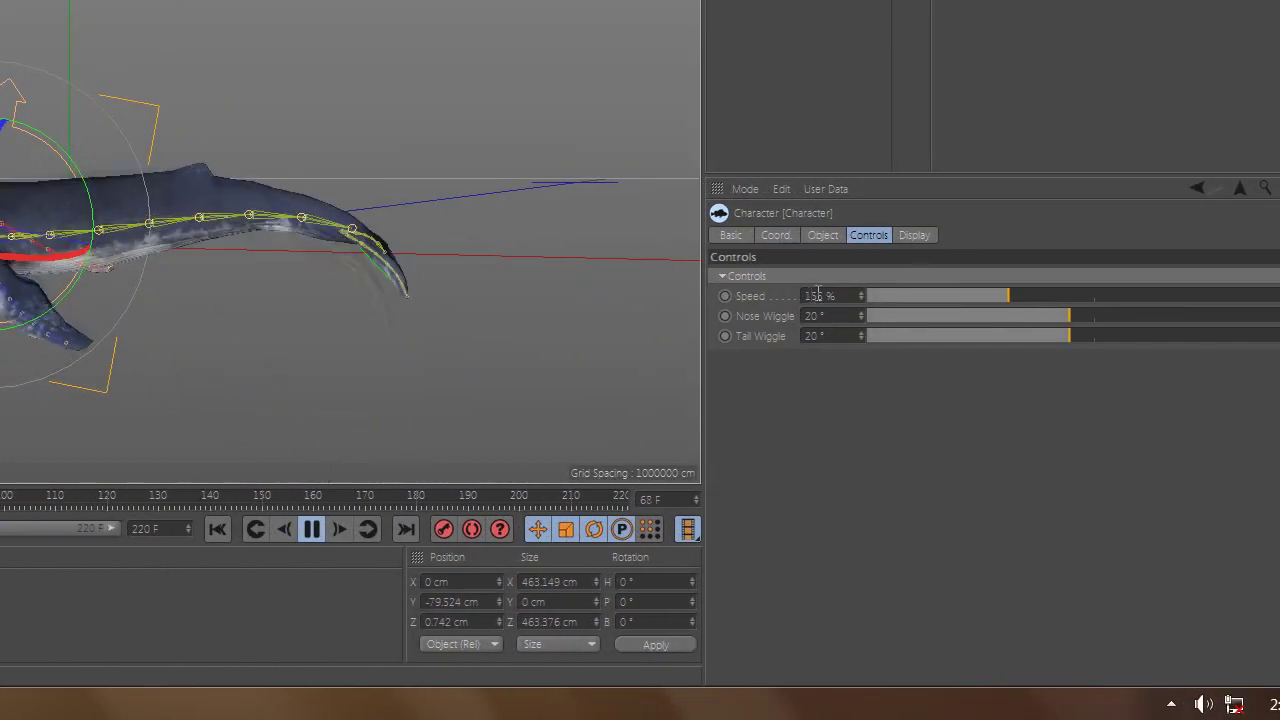
Set the whale's Speed to 100%, keeping Nose and Tail Wiggle at 20°.
double_click(900, 296)
text(100)
key(Return)
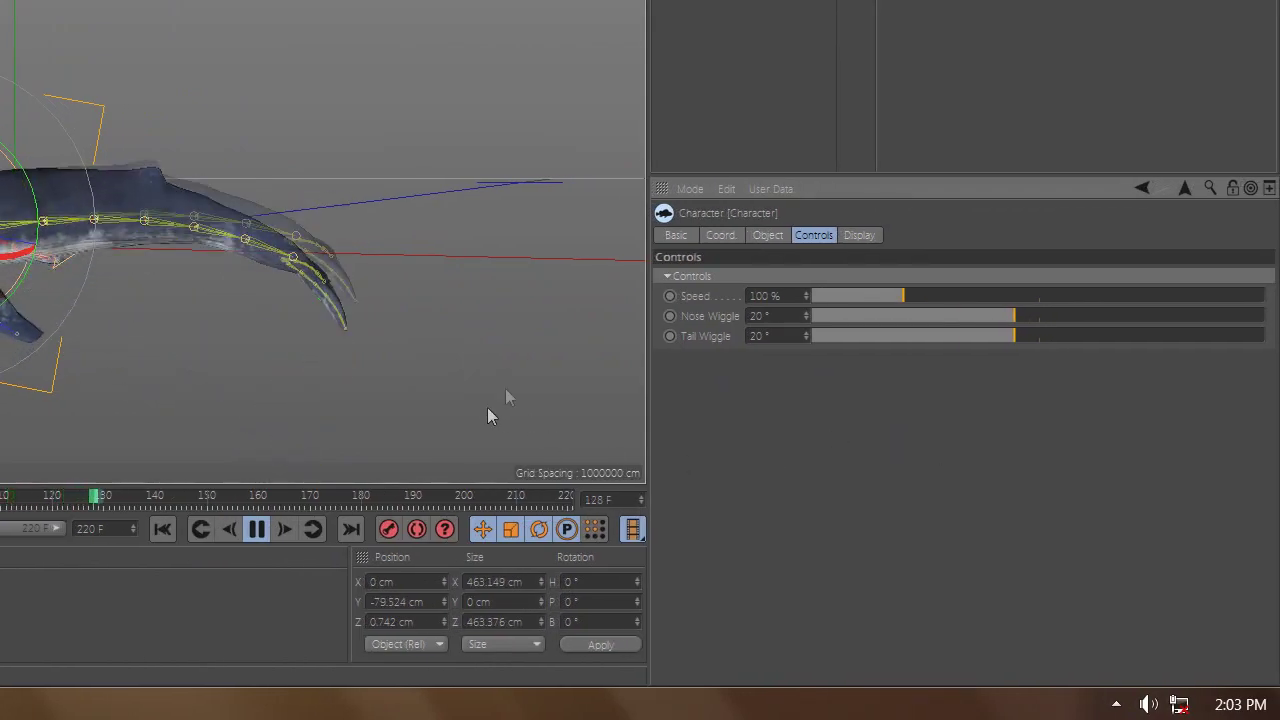
double_click(762, 316)
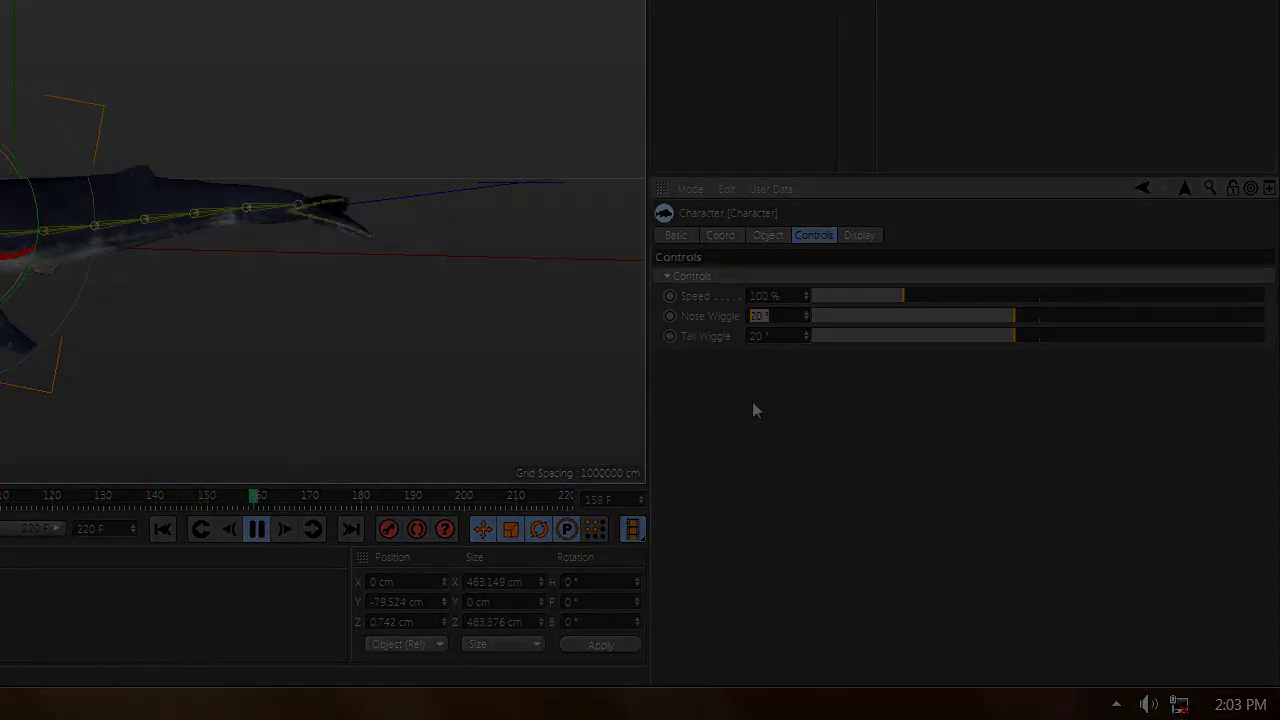